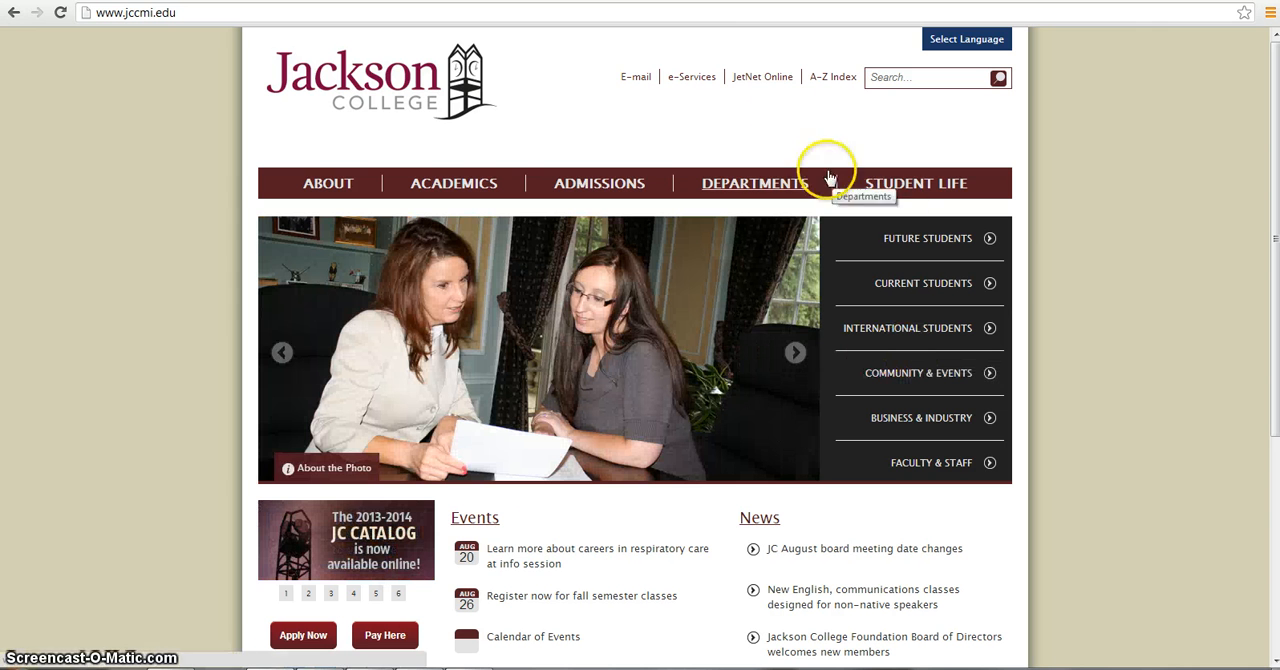
- Open JetNet Online from the Jackson College site and log in with the account username and password
click(768, 88)
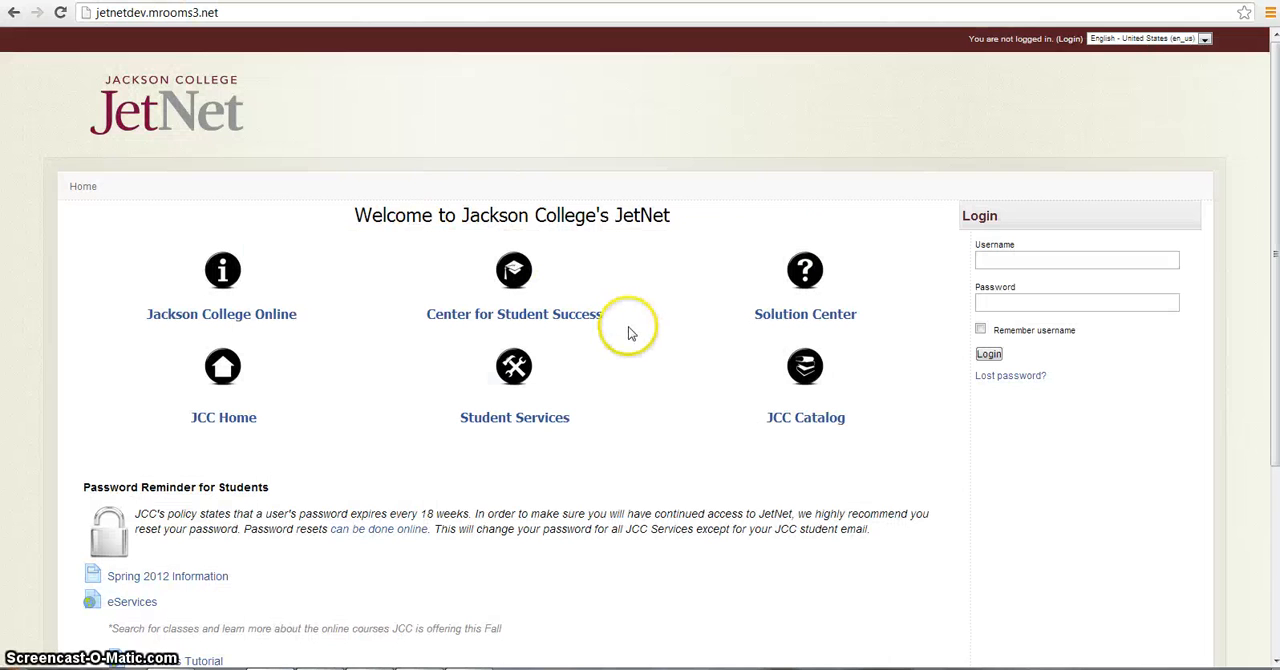
click(1026, 264)
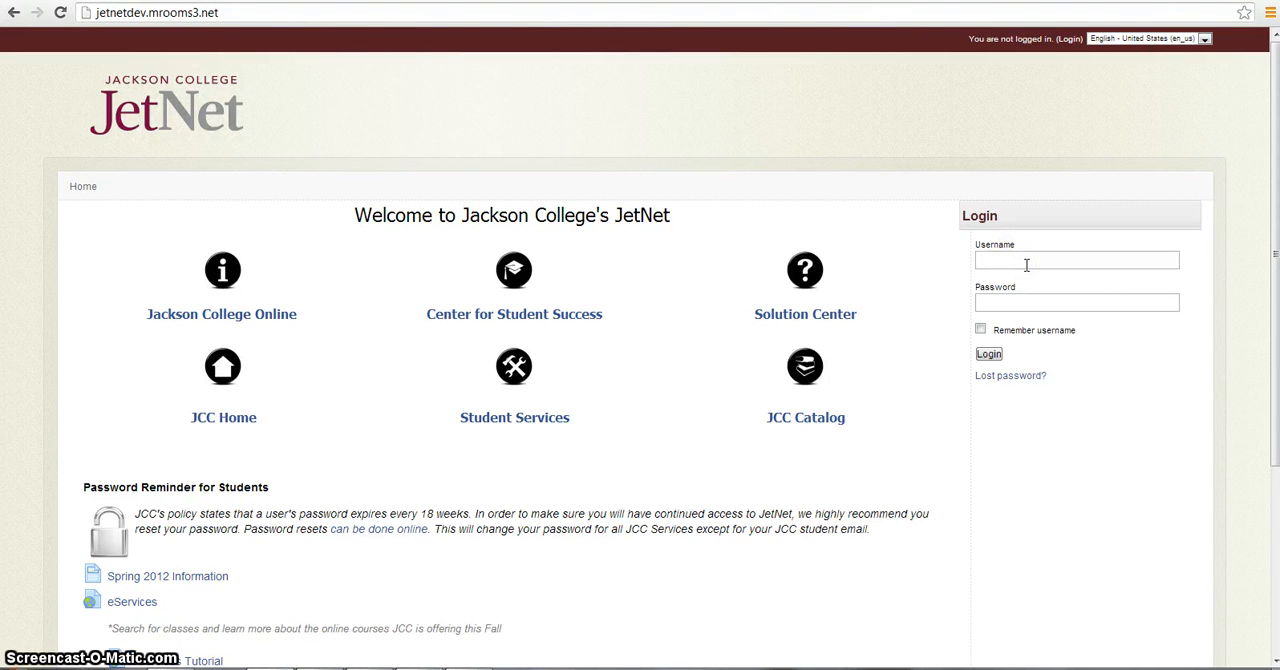
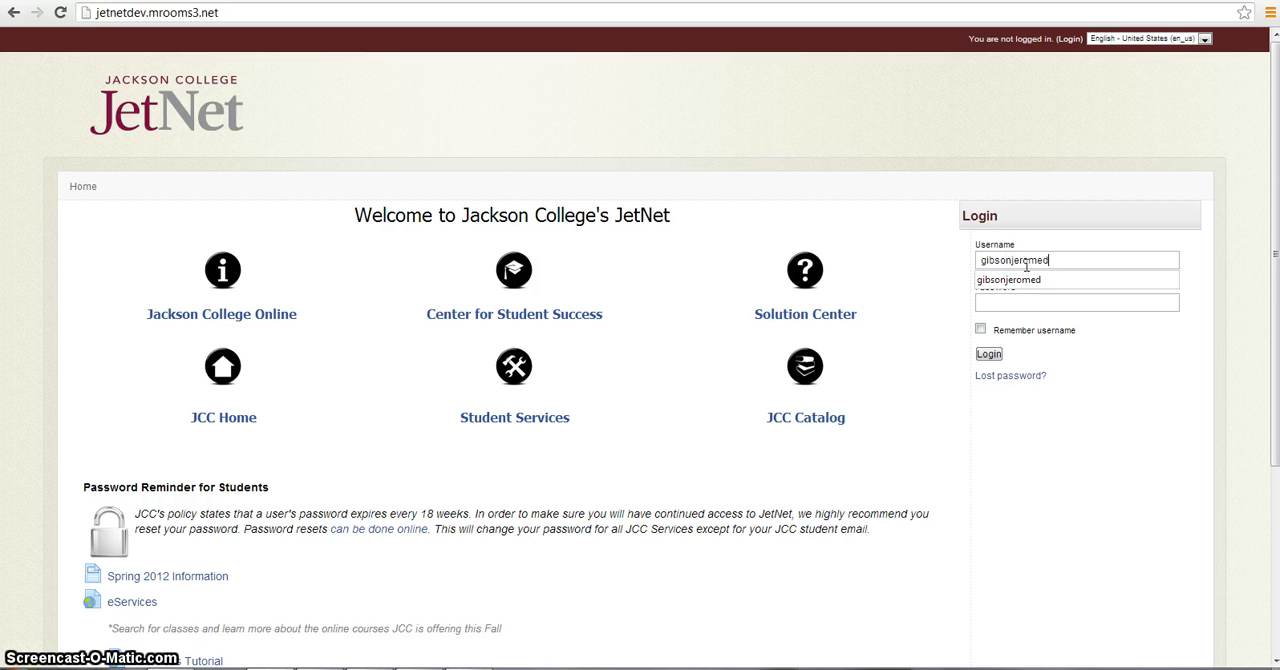
click(1022, 302)
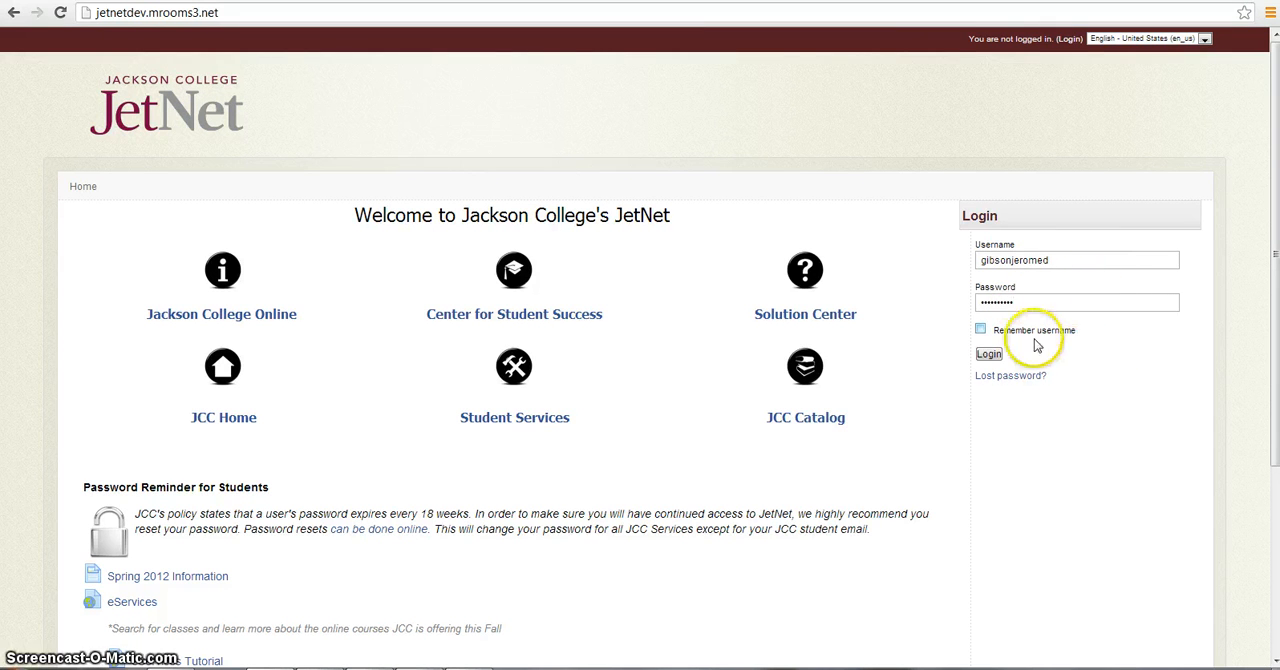
click(994, 357)
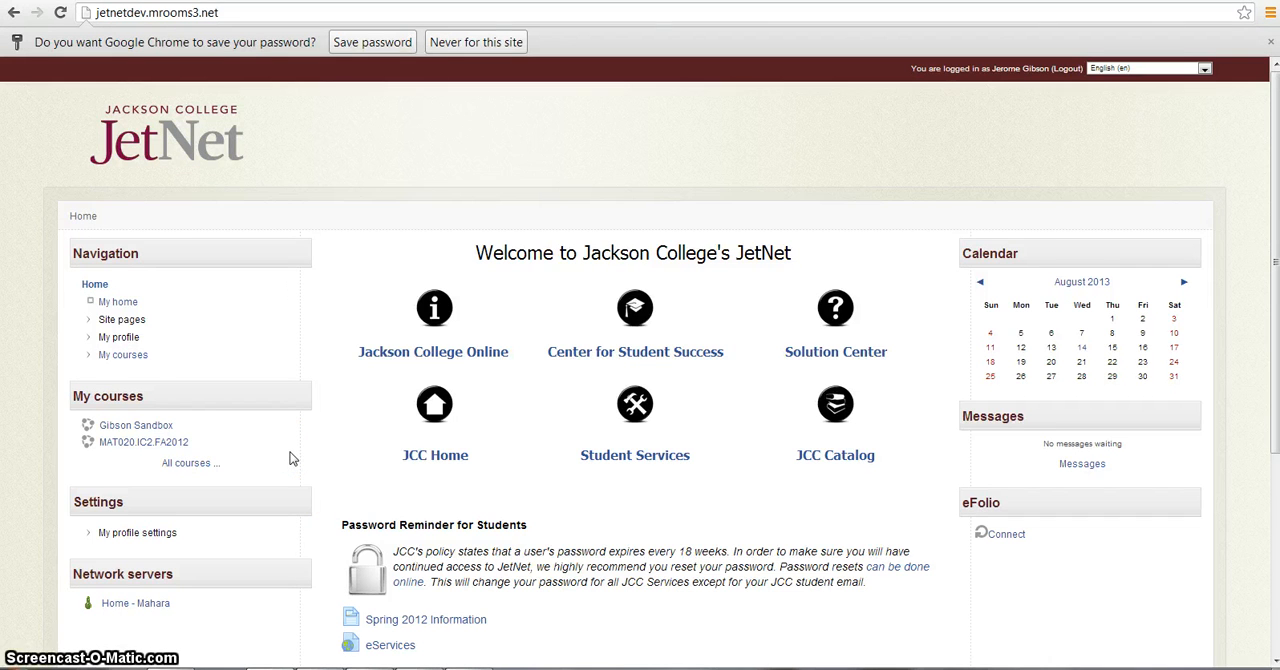
- Open the MAT020.IC2.FA2012 course and go to its grades to display the grader report
click(170, 444)
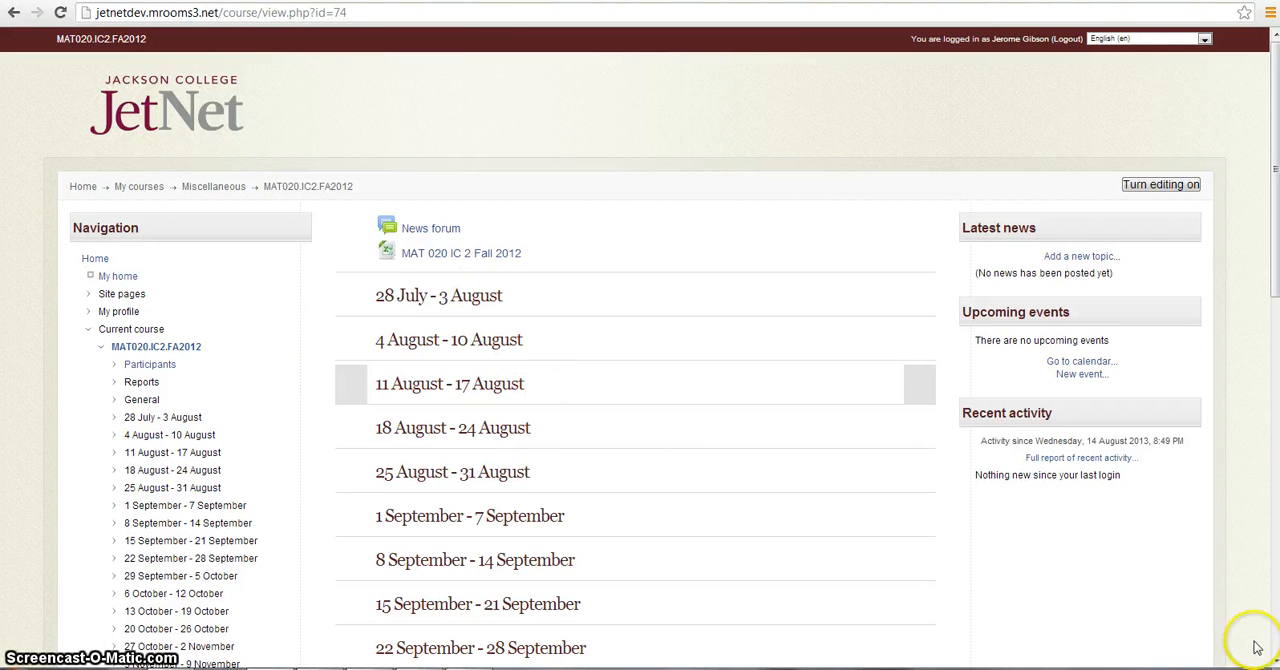
scroll(1268, 652, down, 5)
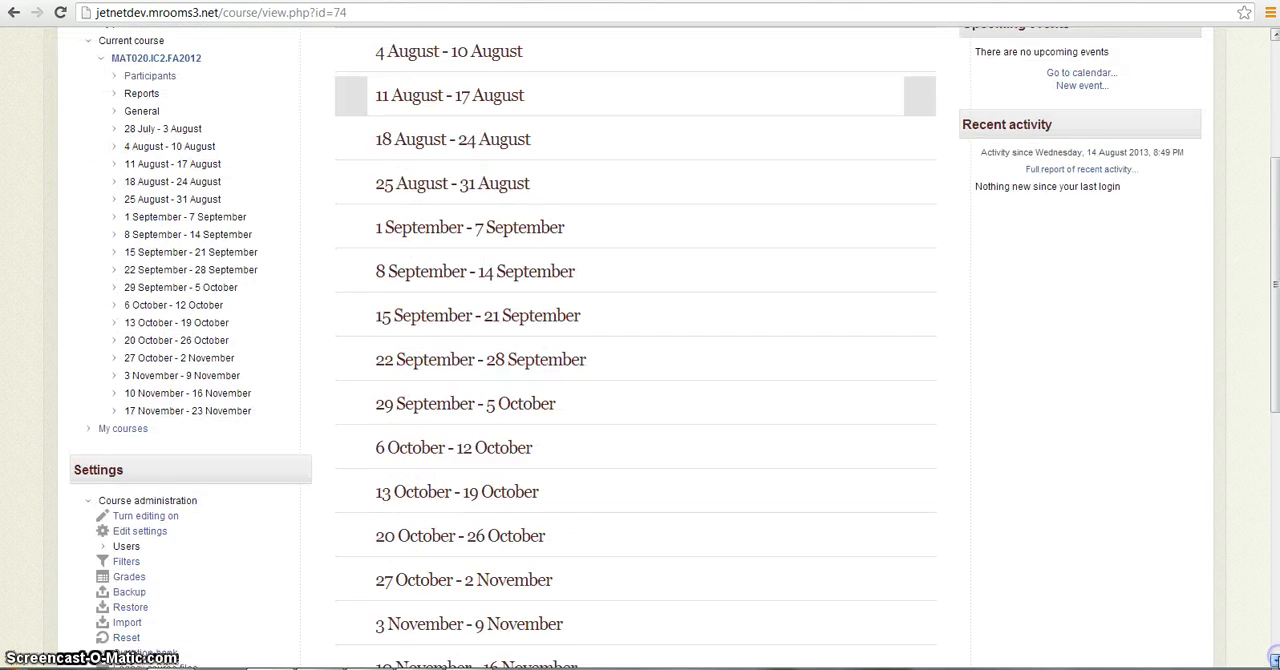
scroll(1272, 656, down, 1)
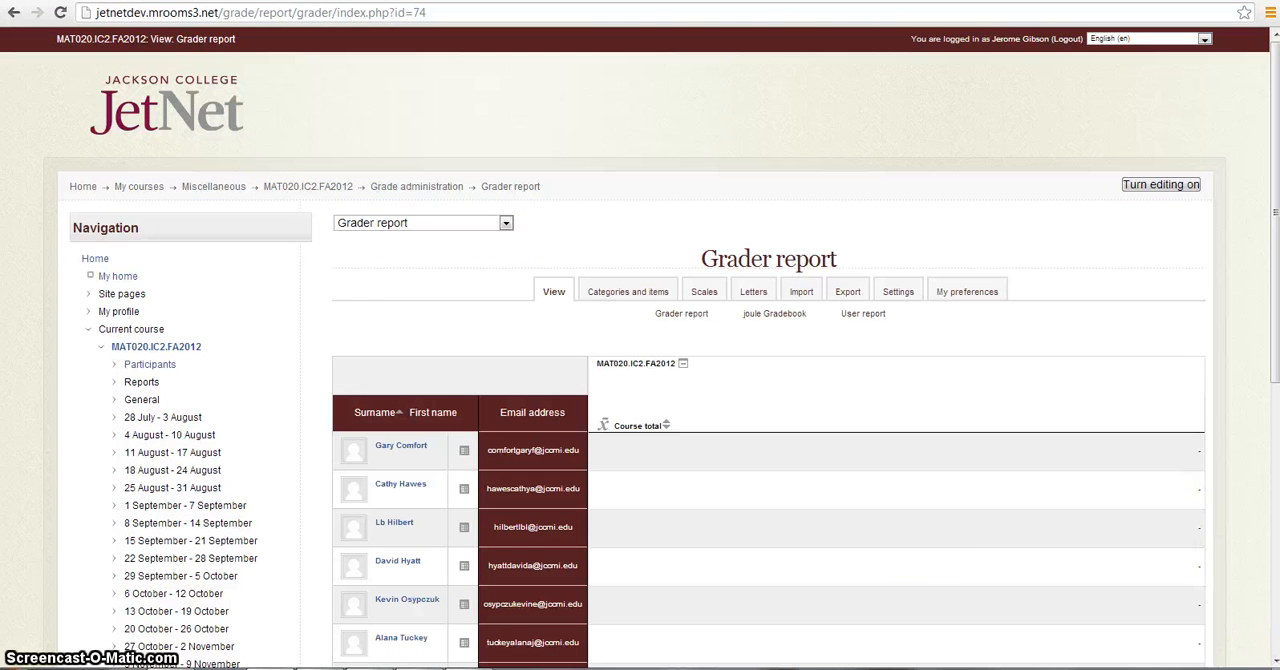
- In the gradebook's categories and items, set the MAT020.IC2.FA2012 course aggregation to Sum of grades
scroll(1268, 658, down, 2)
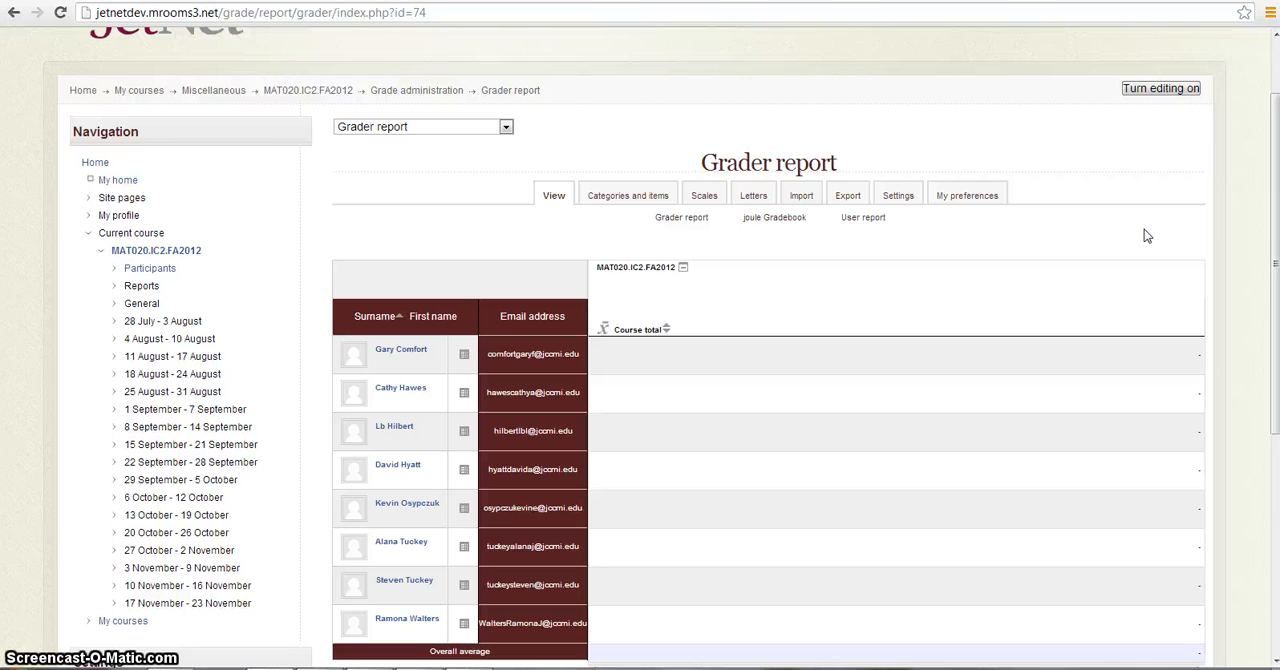
click(617, 197)
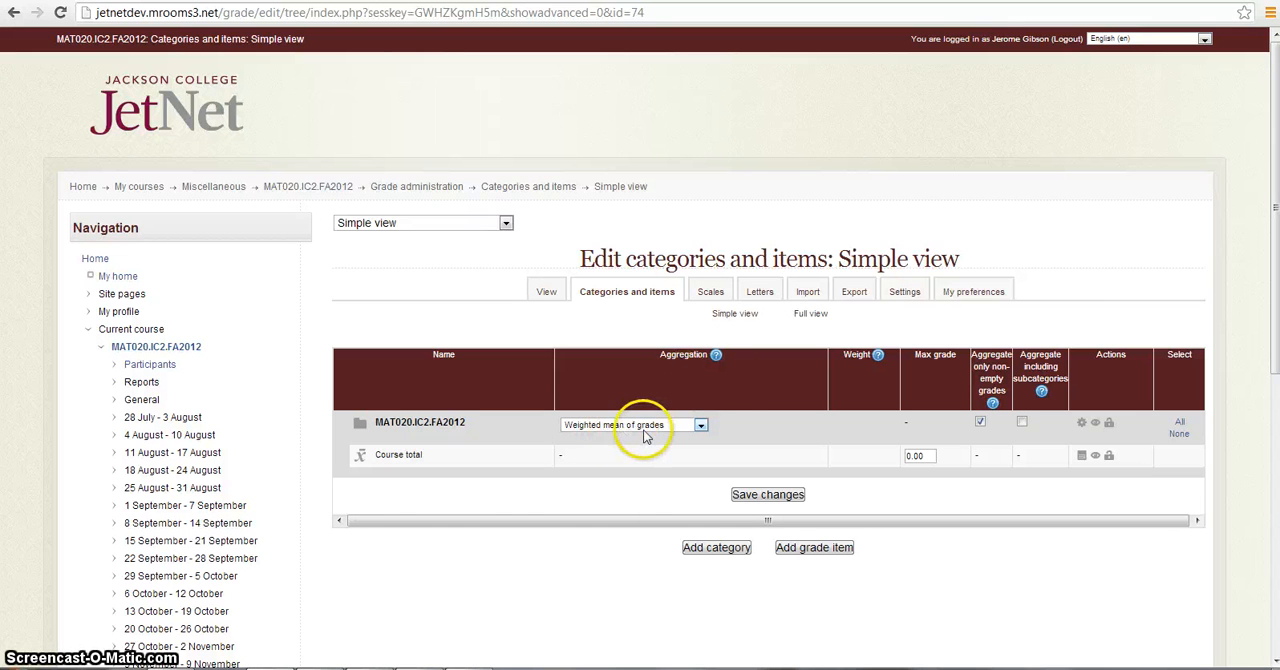
click(703, 425)
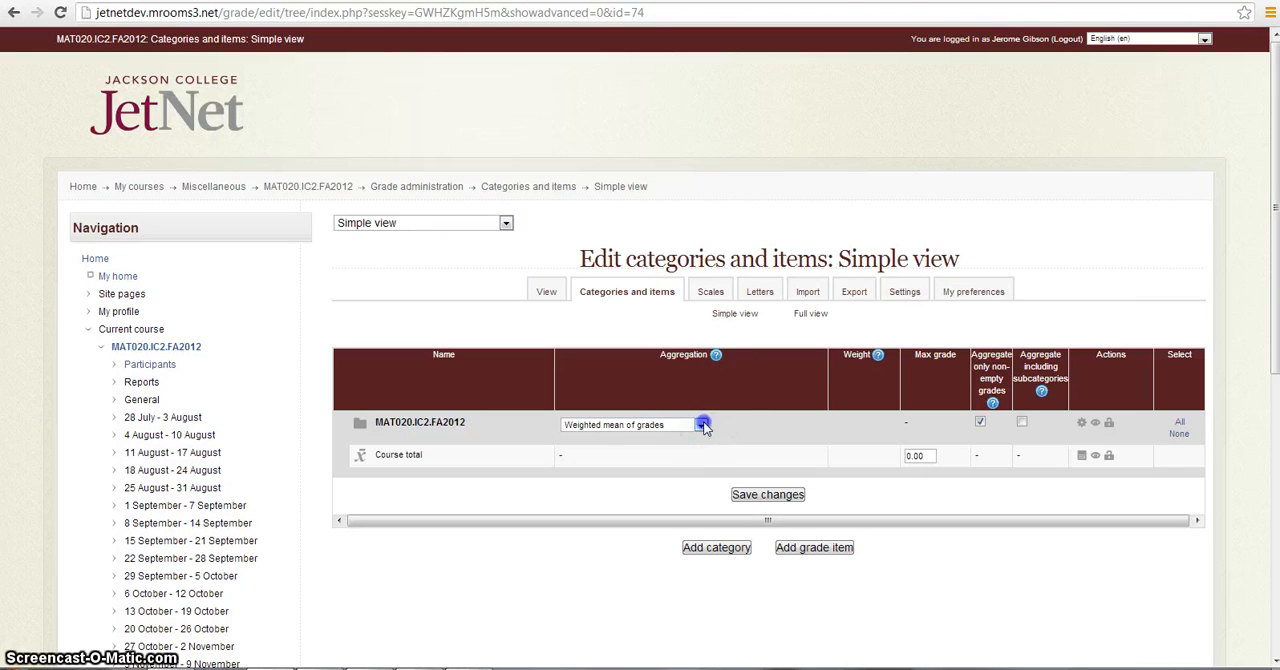
click(660, 465)
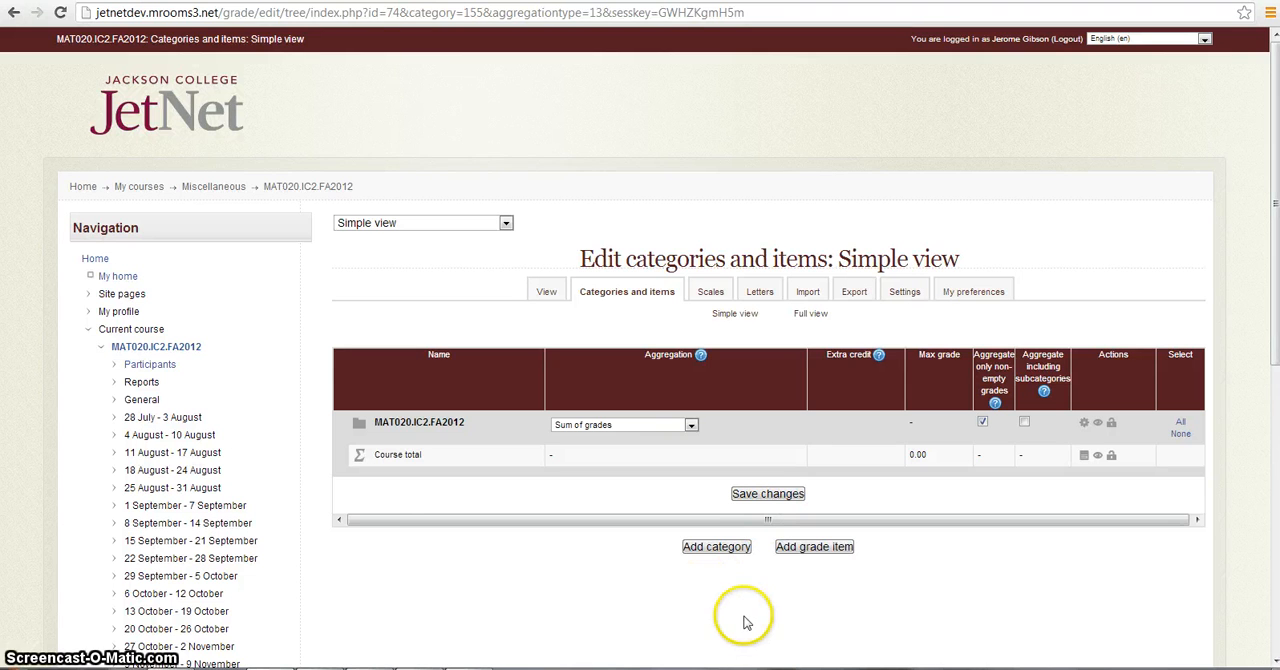
- Add a grade category named Homework with Sum of grades aggregation and save it
click(733, 555)
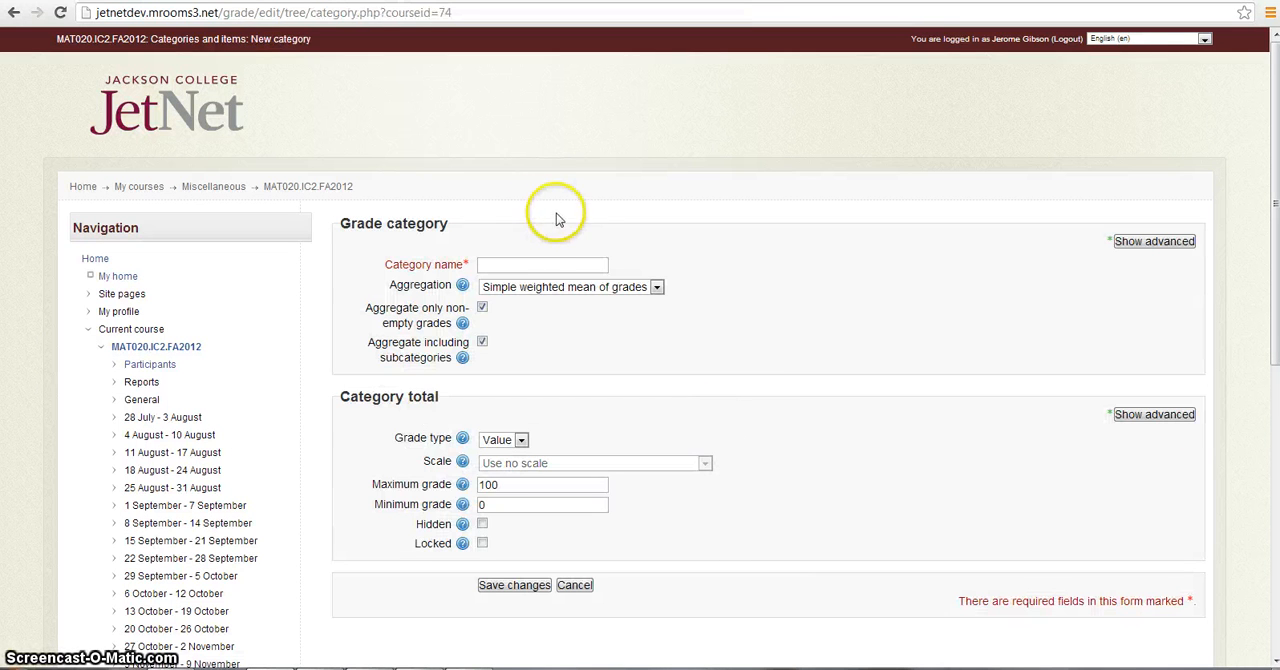
click(500, 265)
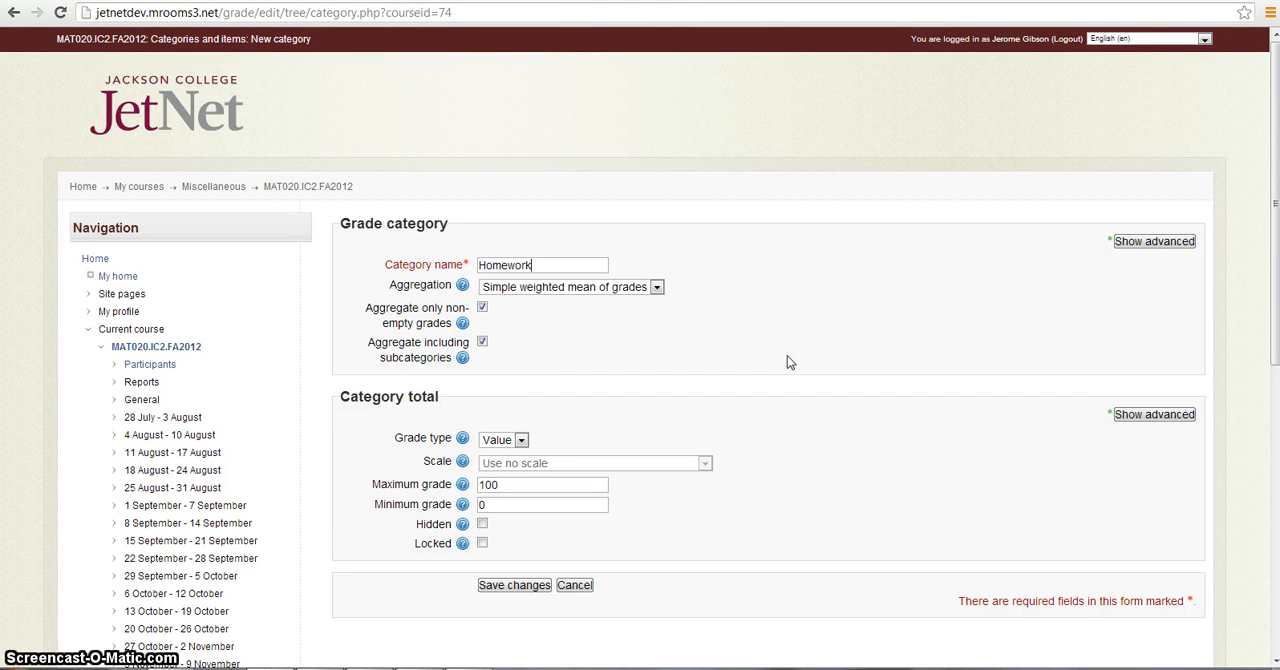
click(657, 287)
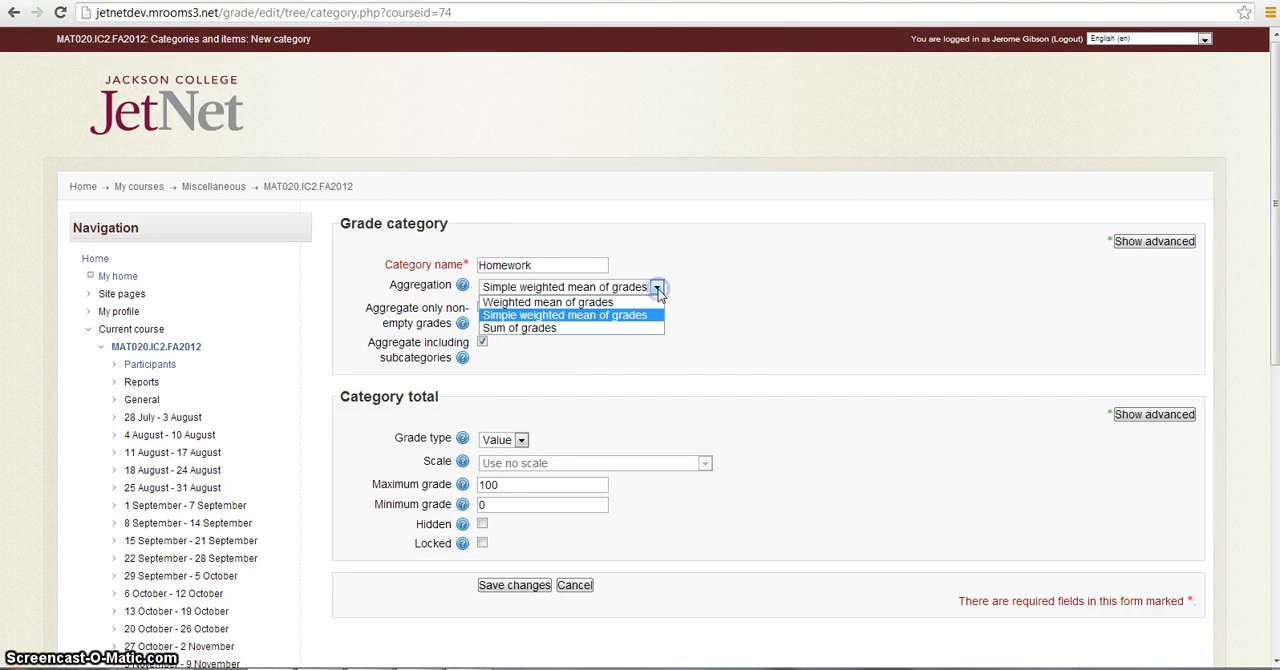
click(612, 328)
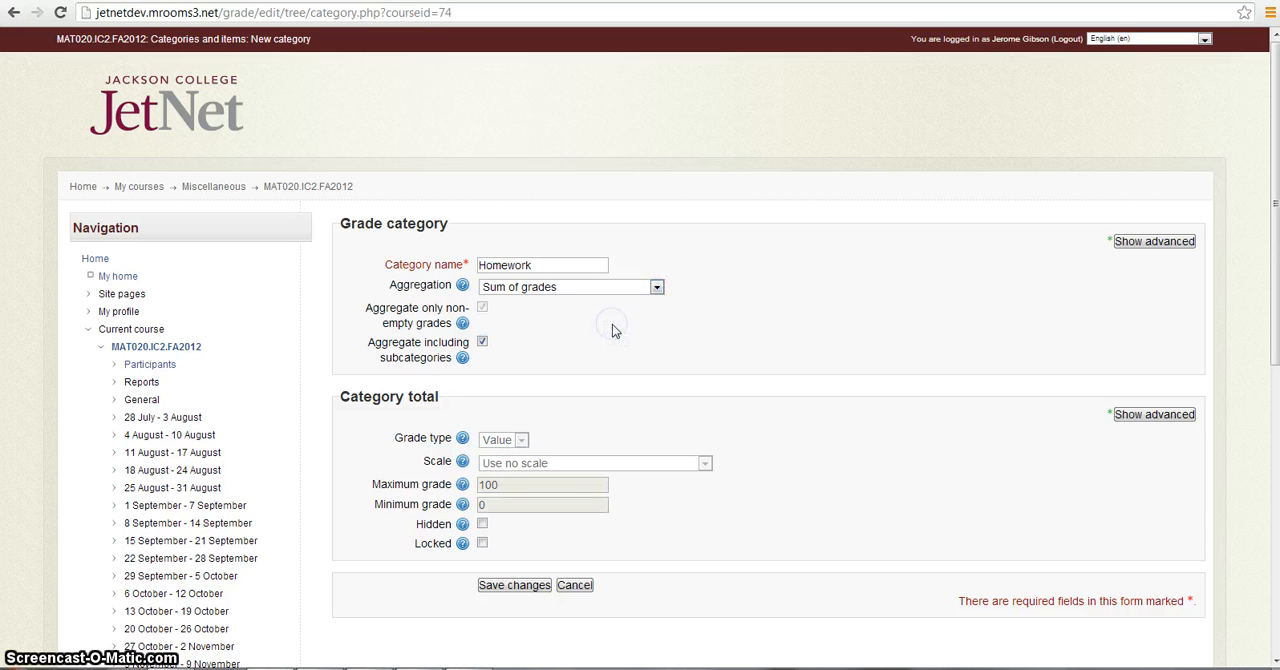
click(523, 588)
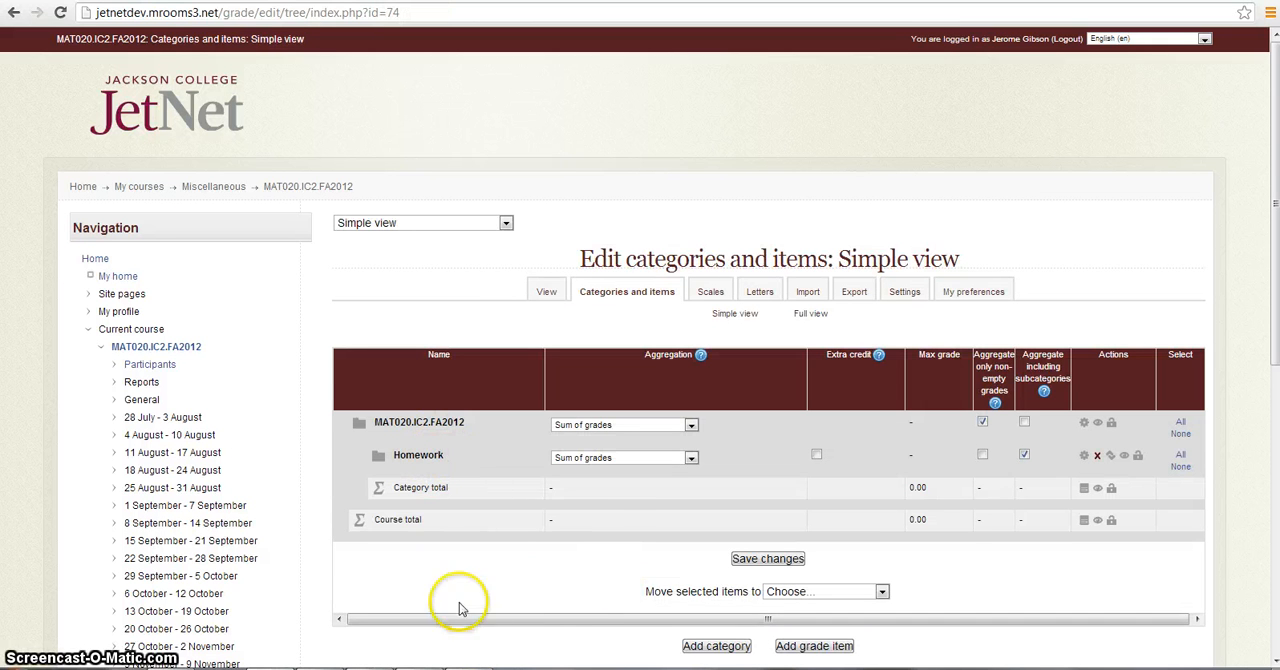
- Add a grade category named Exams with Sum of grades aggregation and save it
click(727, 650)
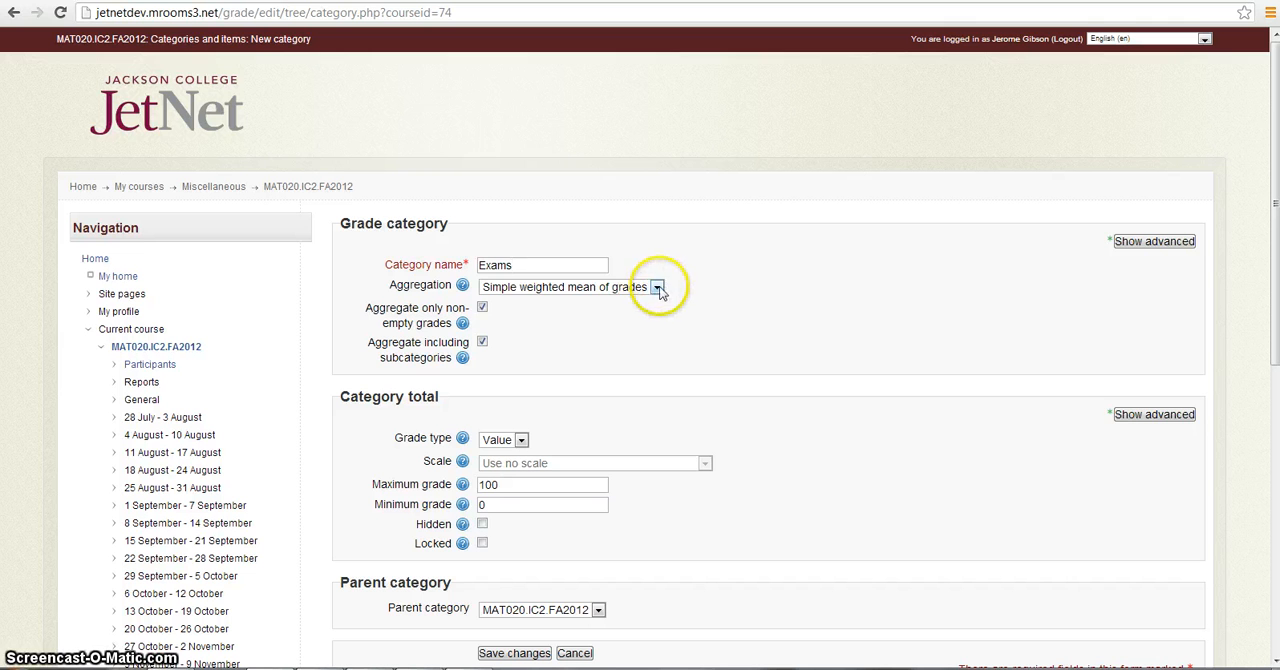
click(657, 288)
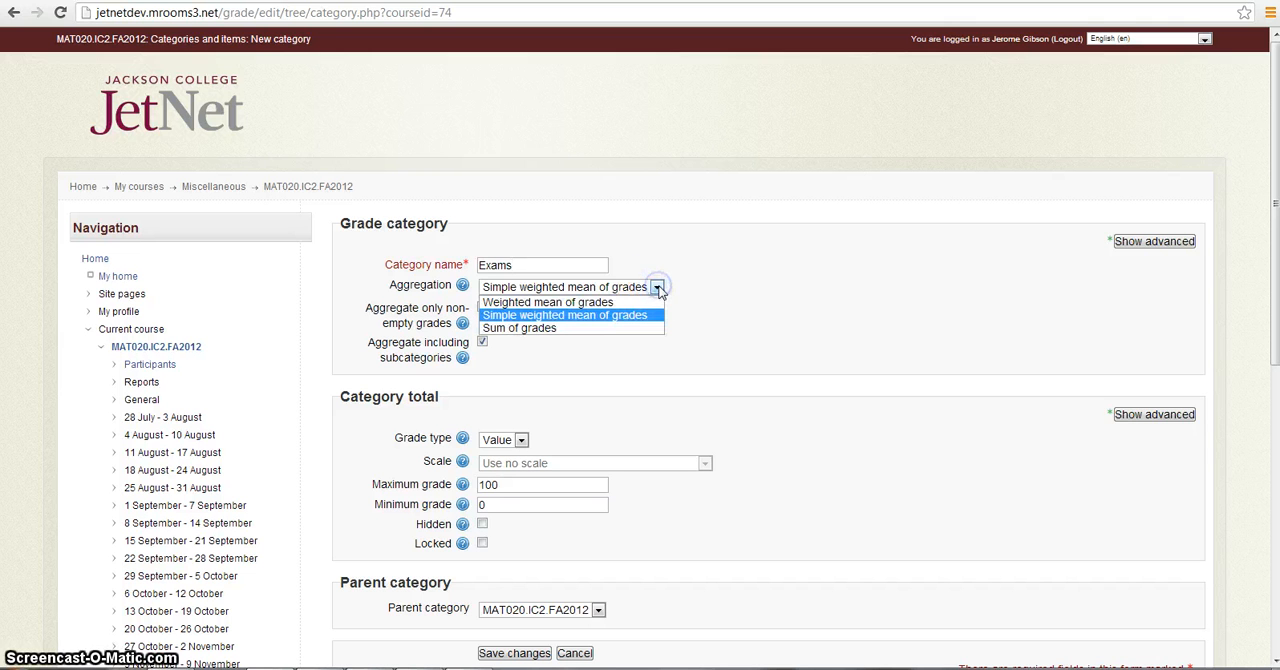
click(600, 328)
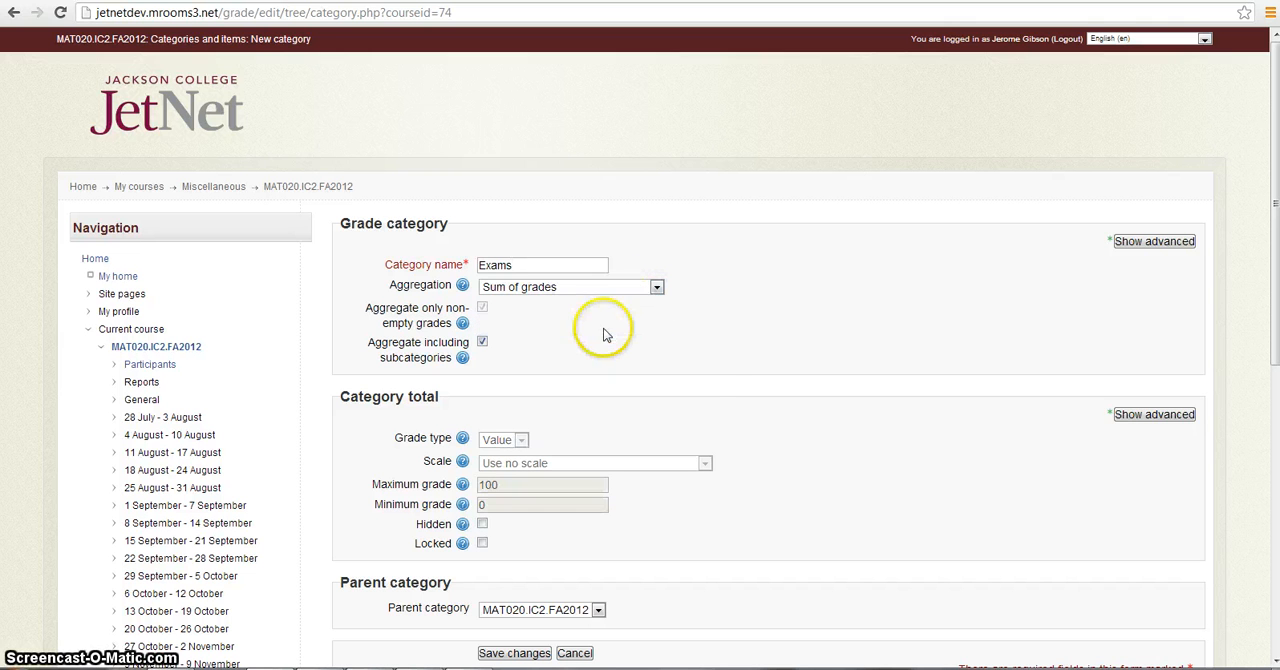
click(527, 653)
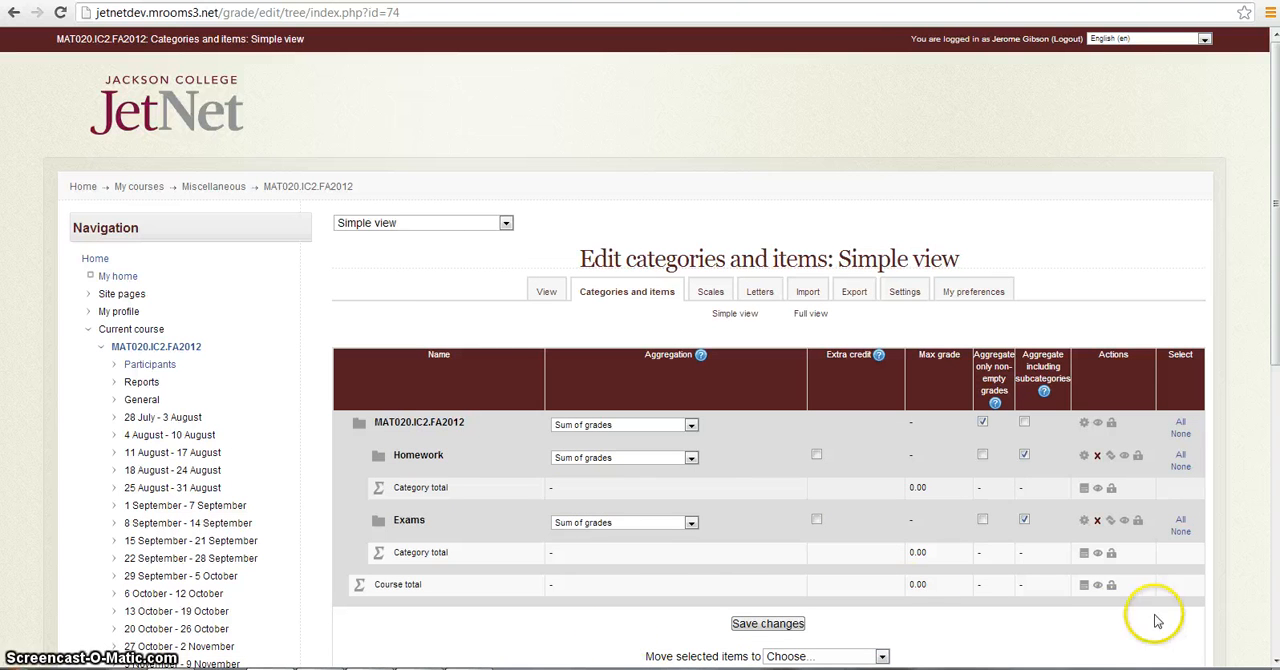
- Start a new grade item named Book Report with a maximum grade of 50
click(1274, 662)
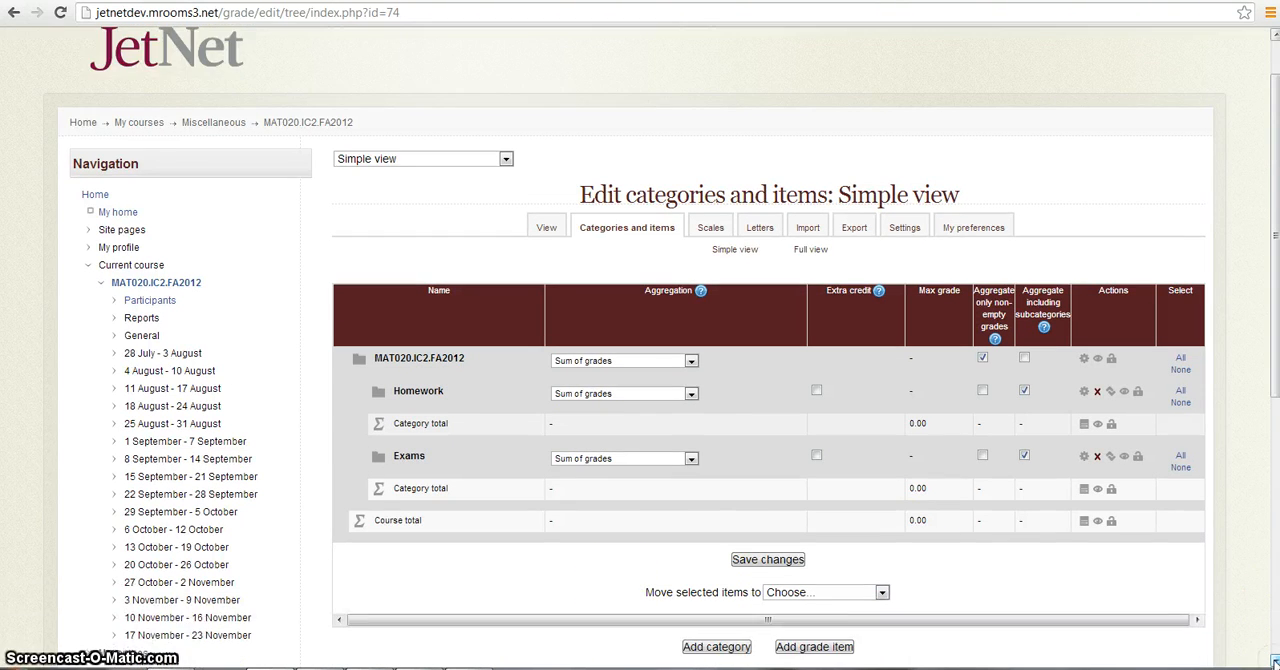
click(1274, 662)
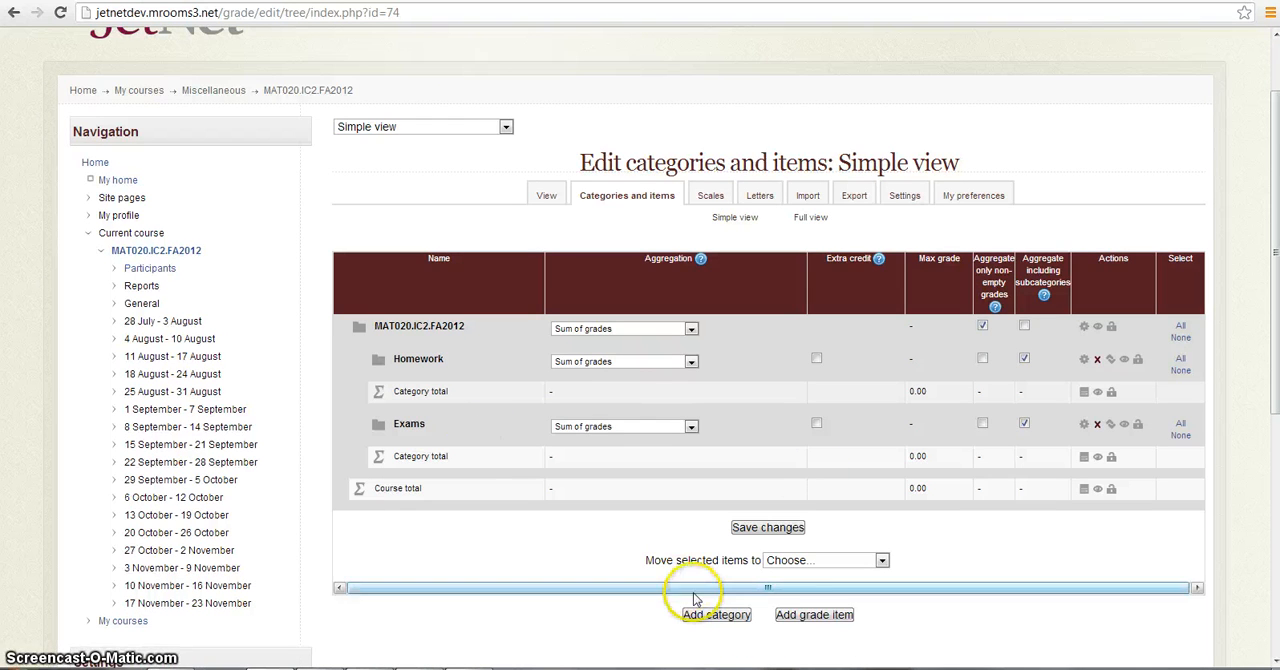
click(815, 615)
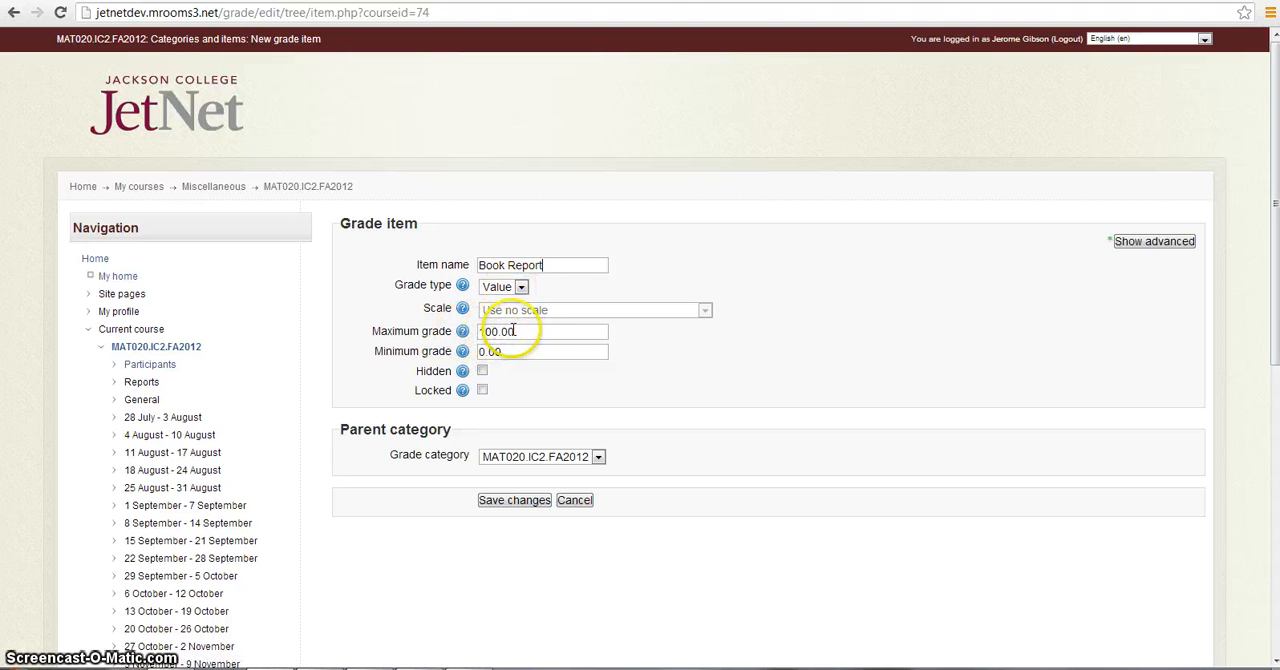
click(513, 331)
key(BackSpace)
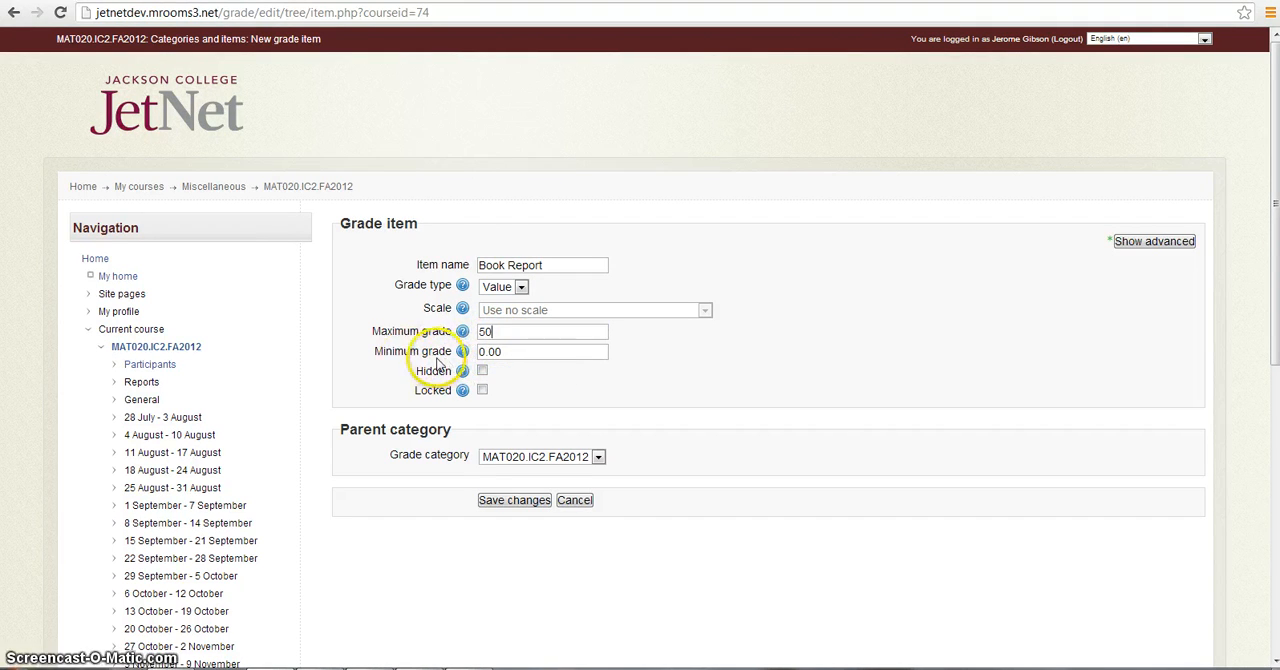
click(513, 355)
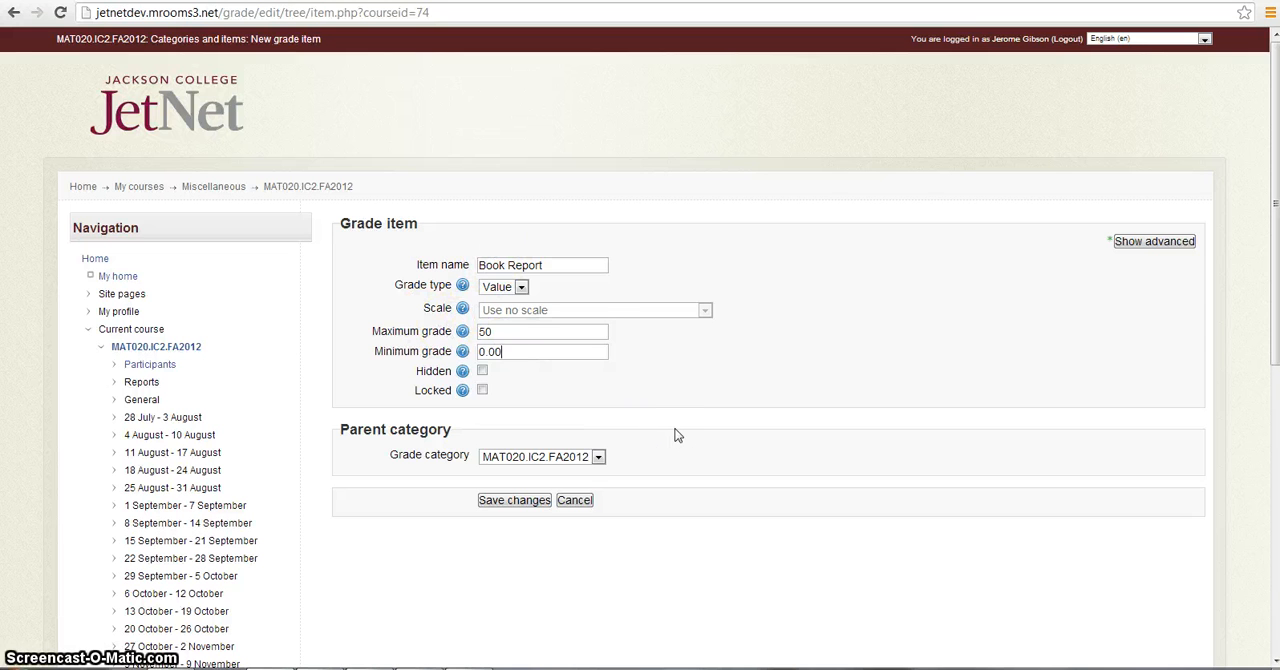
- Extend the item name to Book Report-8/14/13, assign it to the Homework category and save the grade item
click(553, 265)
text(/14/13)
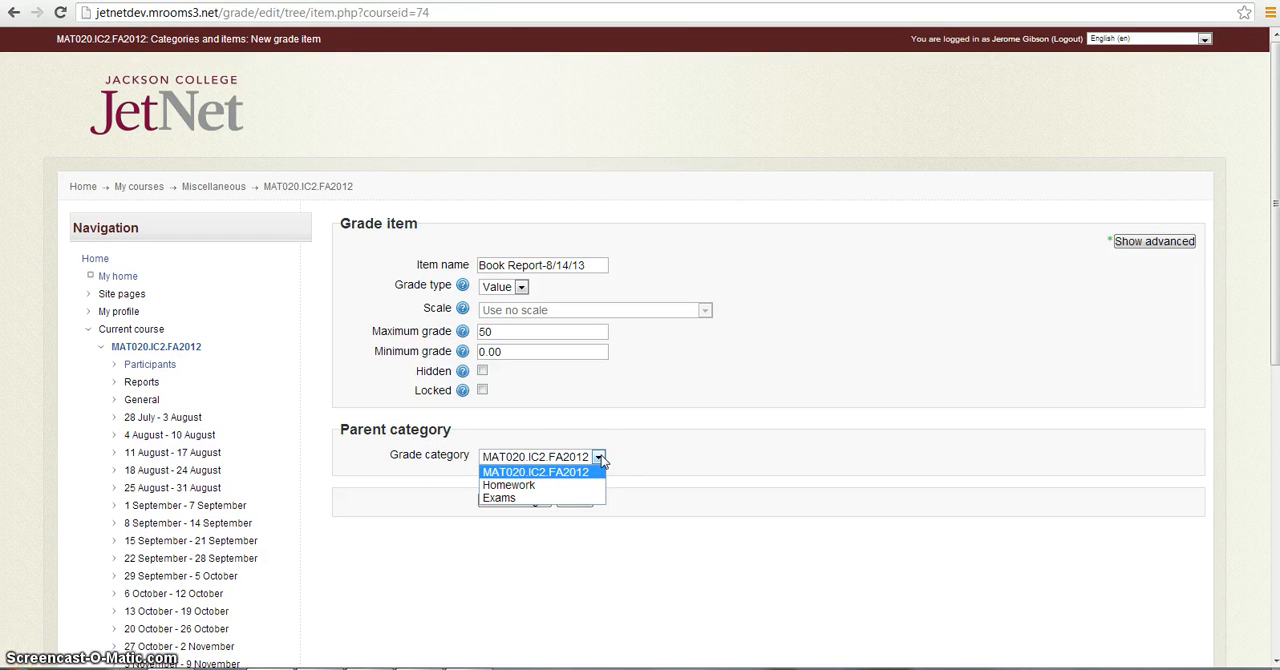
click(555, 485)
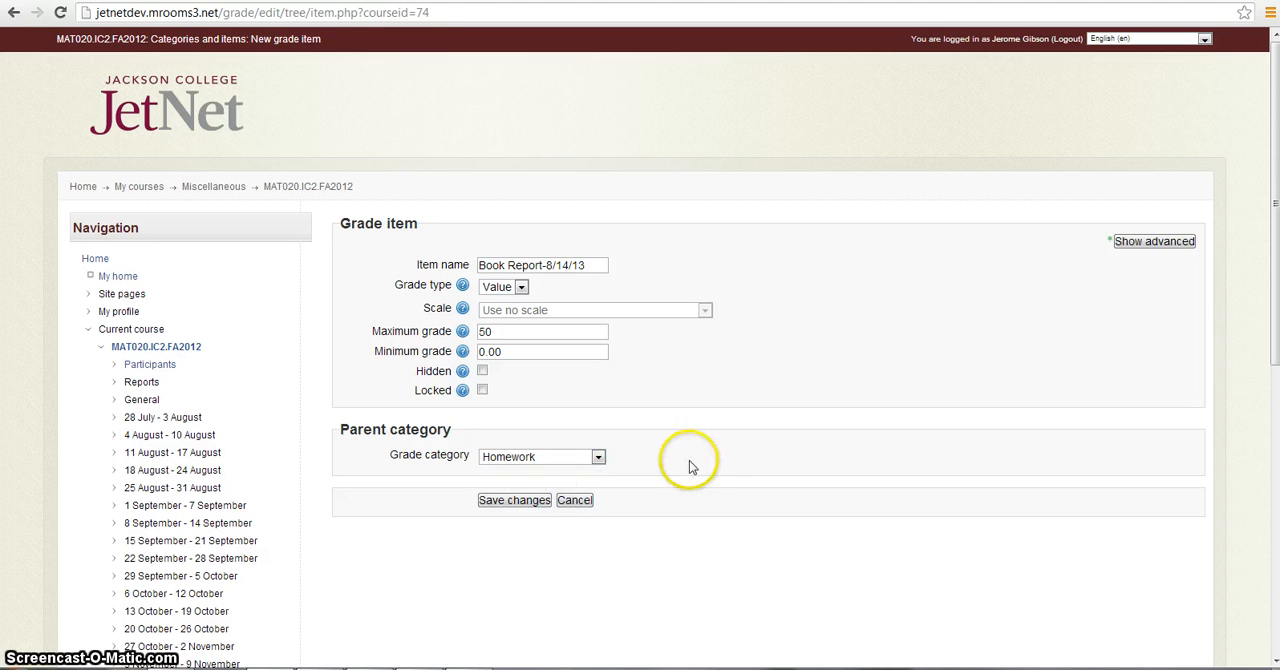
click(514, 500)
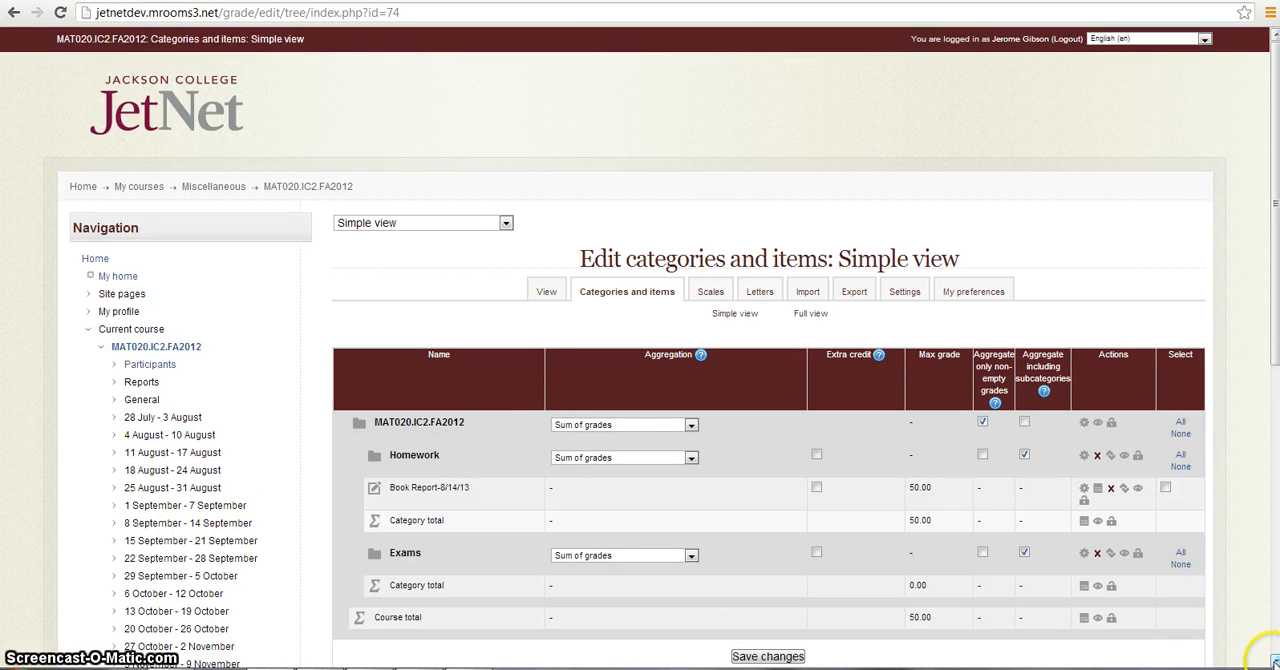
- Add a grade item named Exam 1-8/14/13 with maximum grade 200 in the Exams category and save it
click(1273, 662)
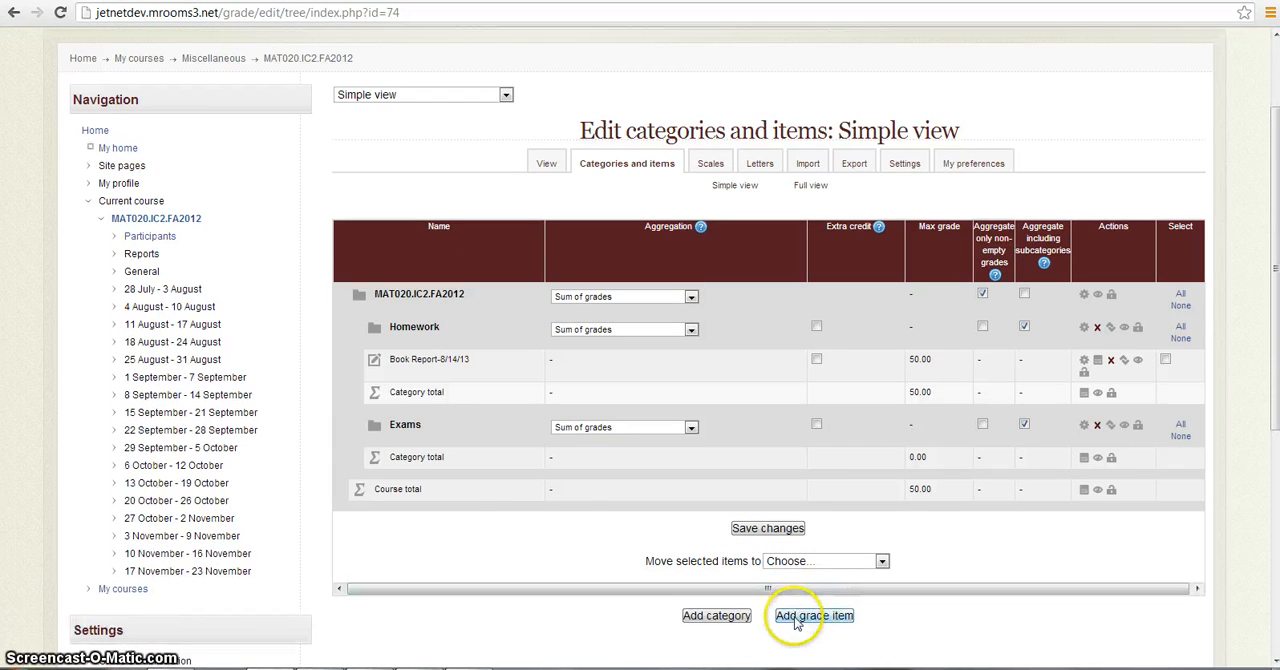
click(800, 616)
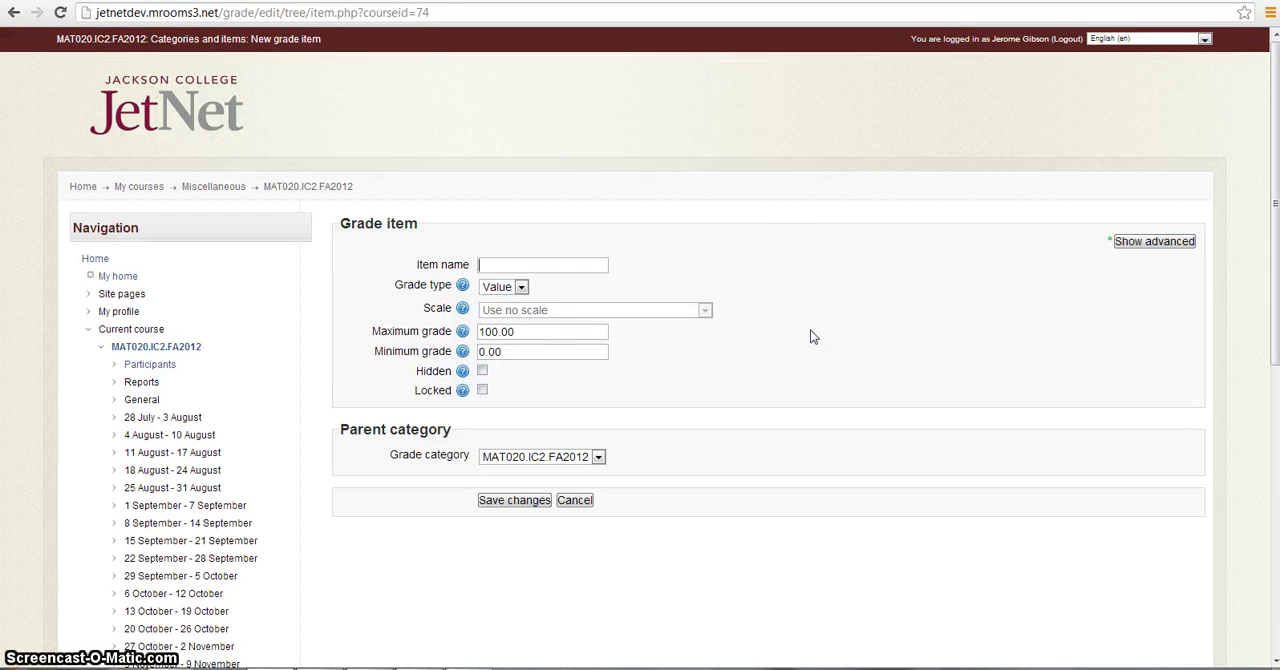
text(Exam 1-8/14/13)
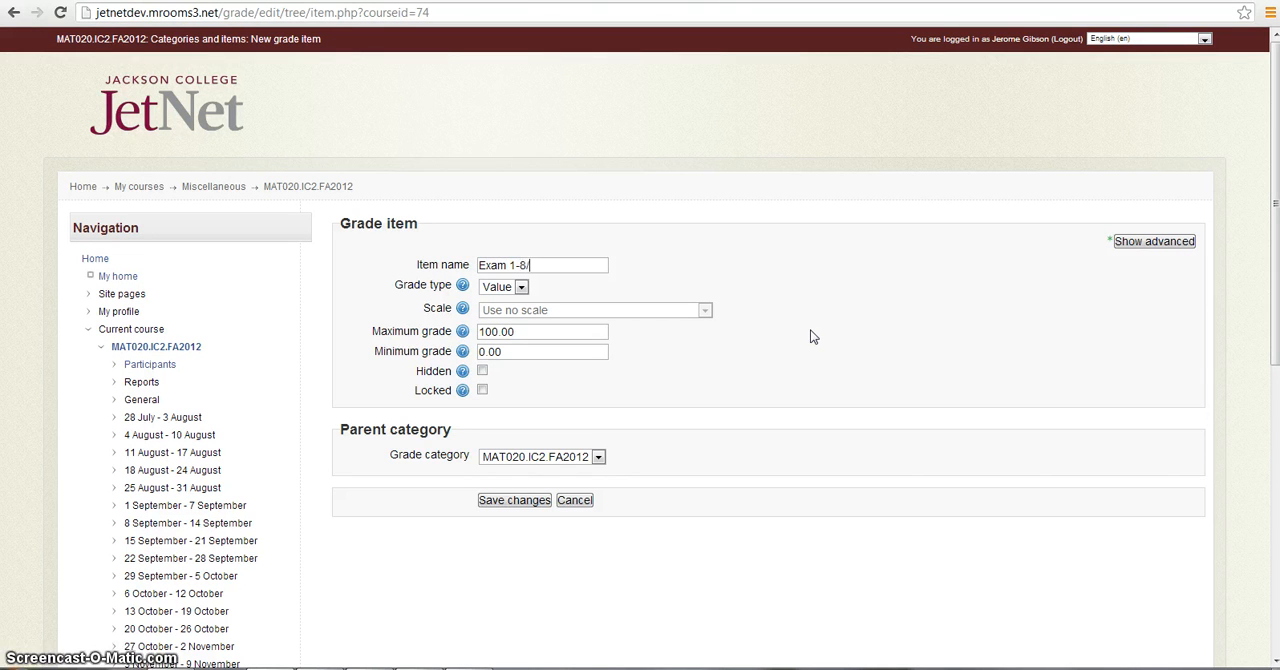
click(520, 334)
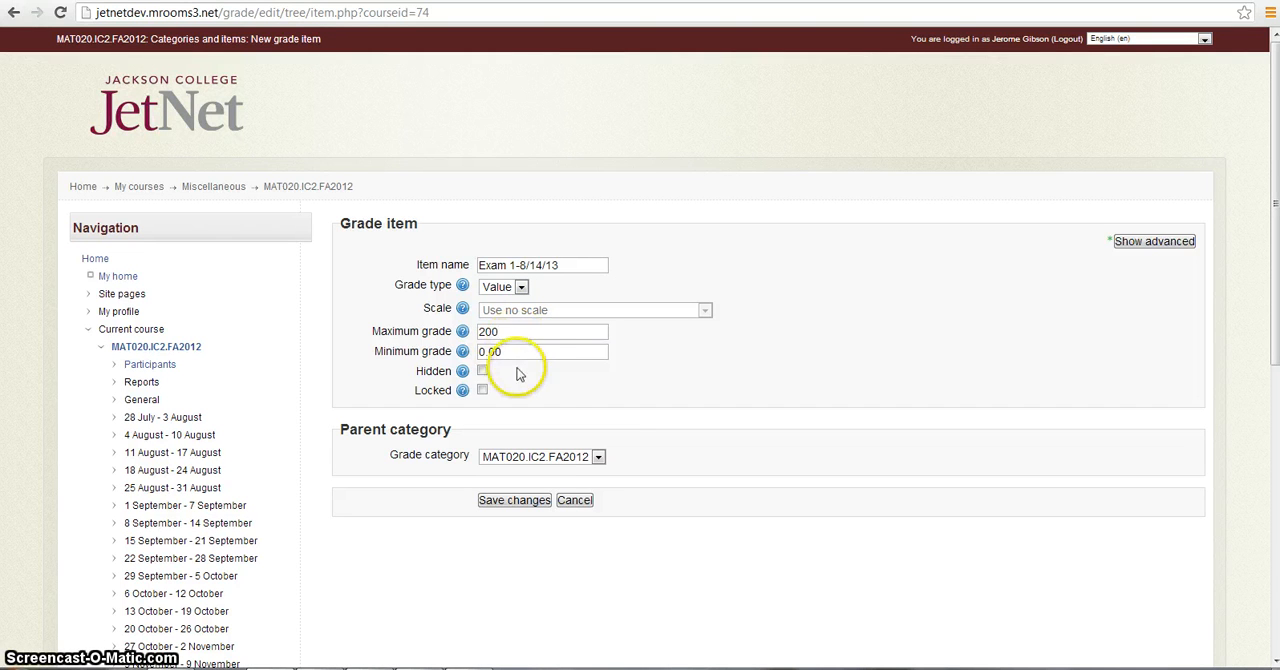
click(598, 457)
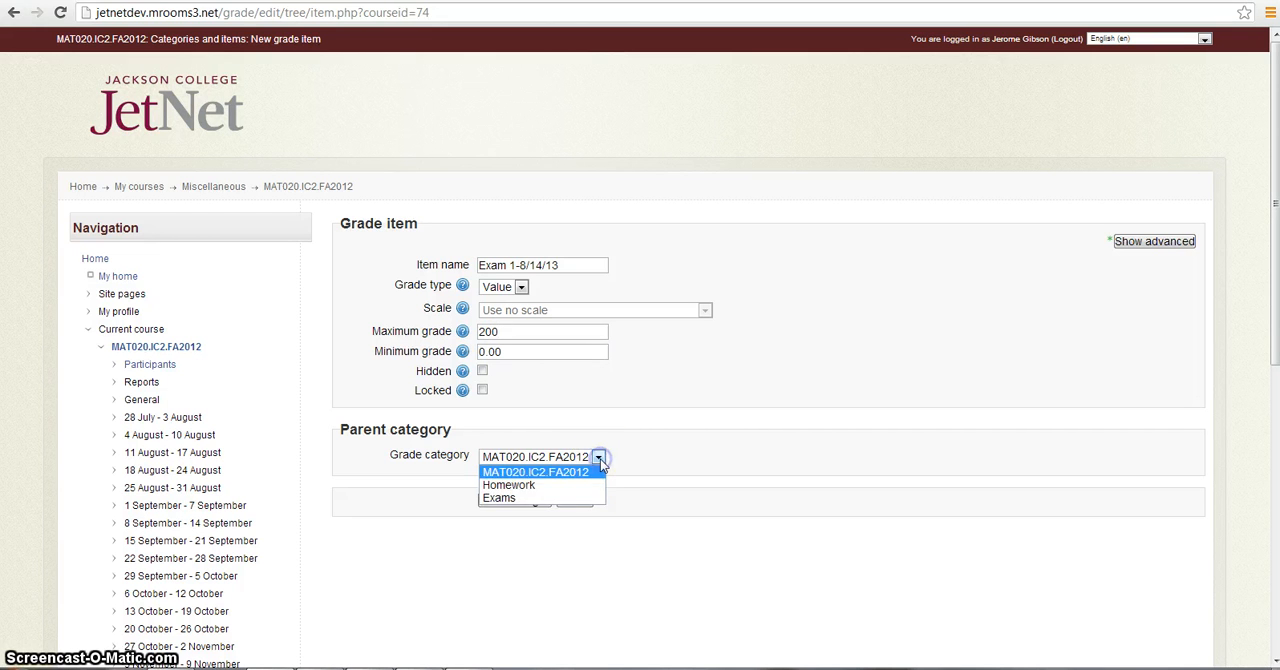
click(557, 498)
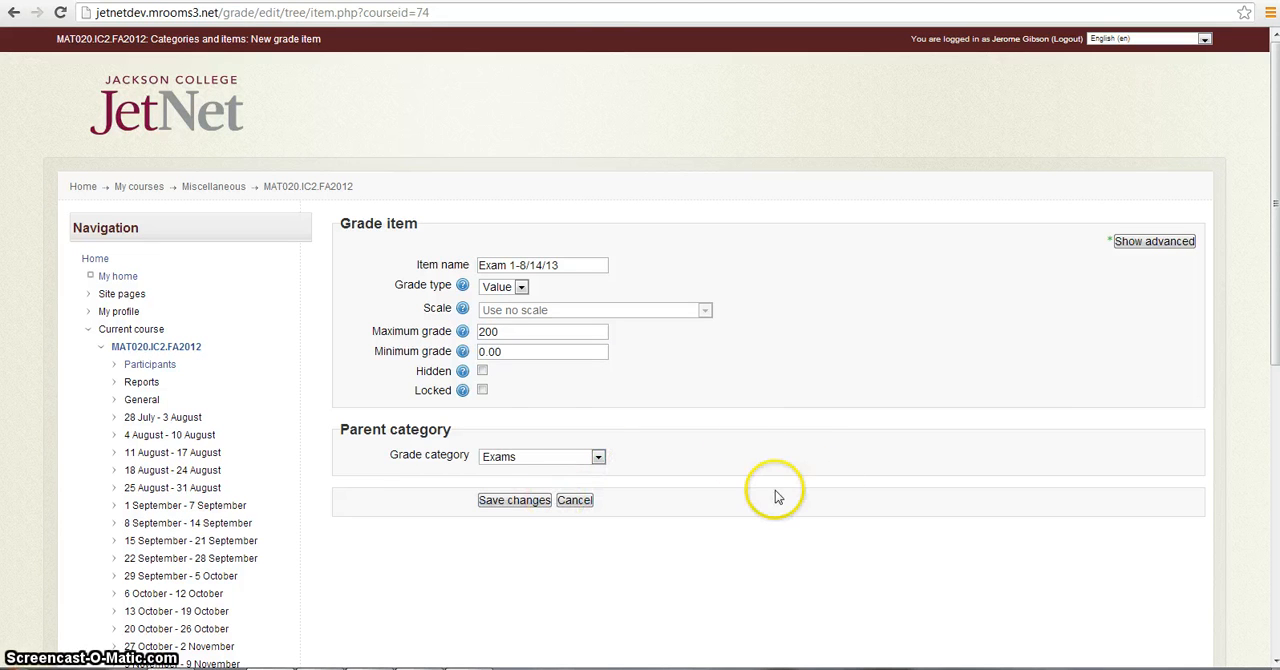
click(510, 500)
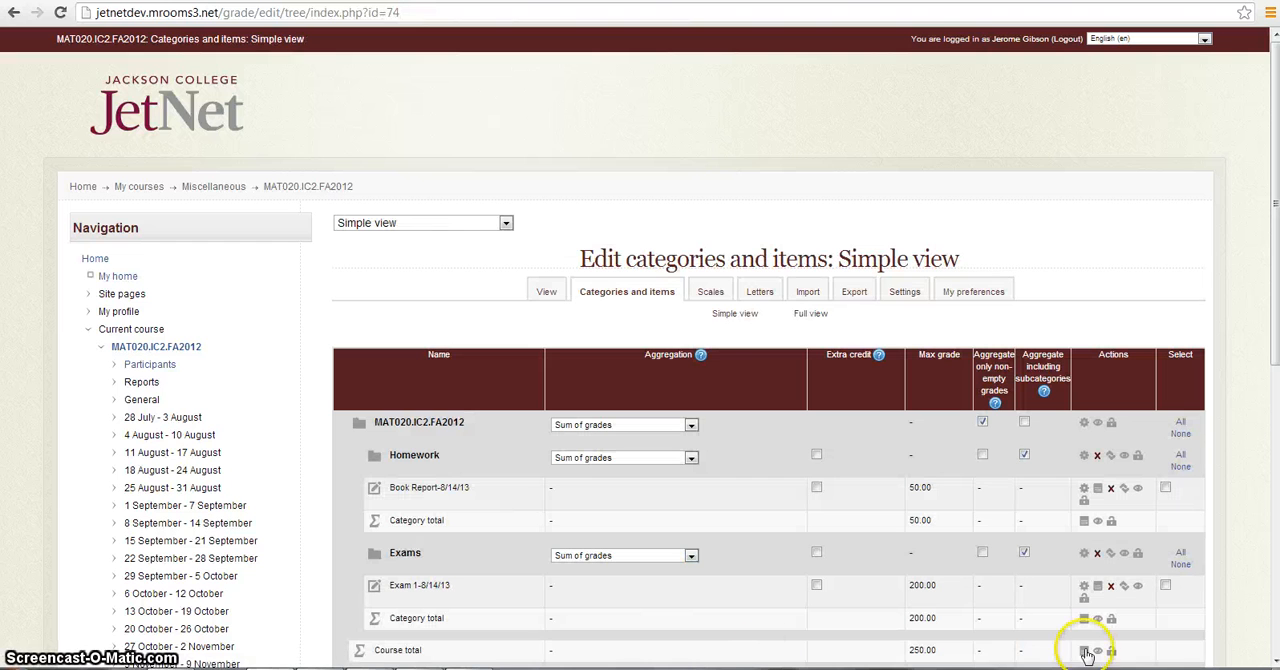
- Save the categories and items setup and open the grader report
scroll(1266, 656, down, 2)
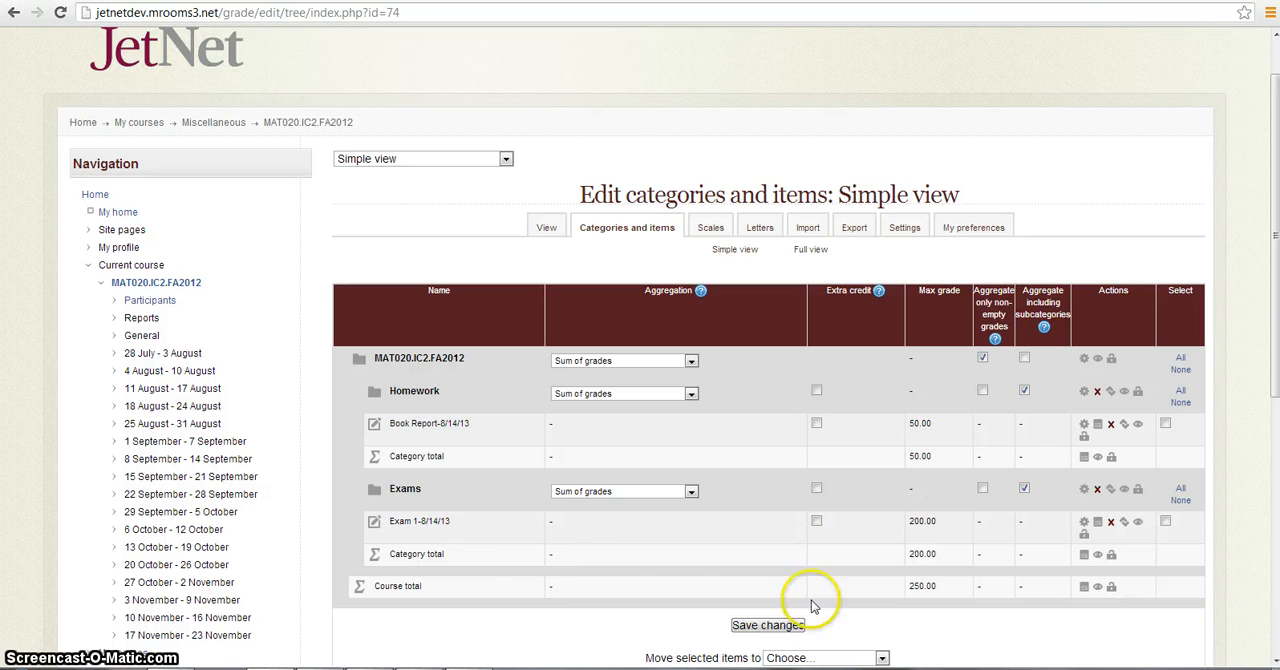
click(757, 628)
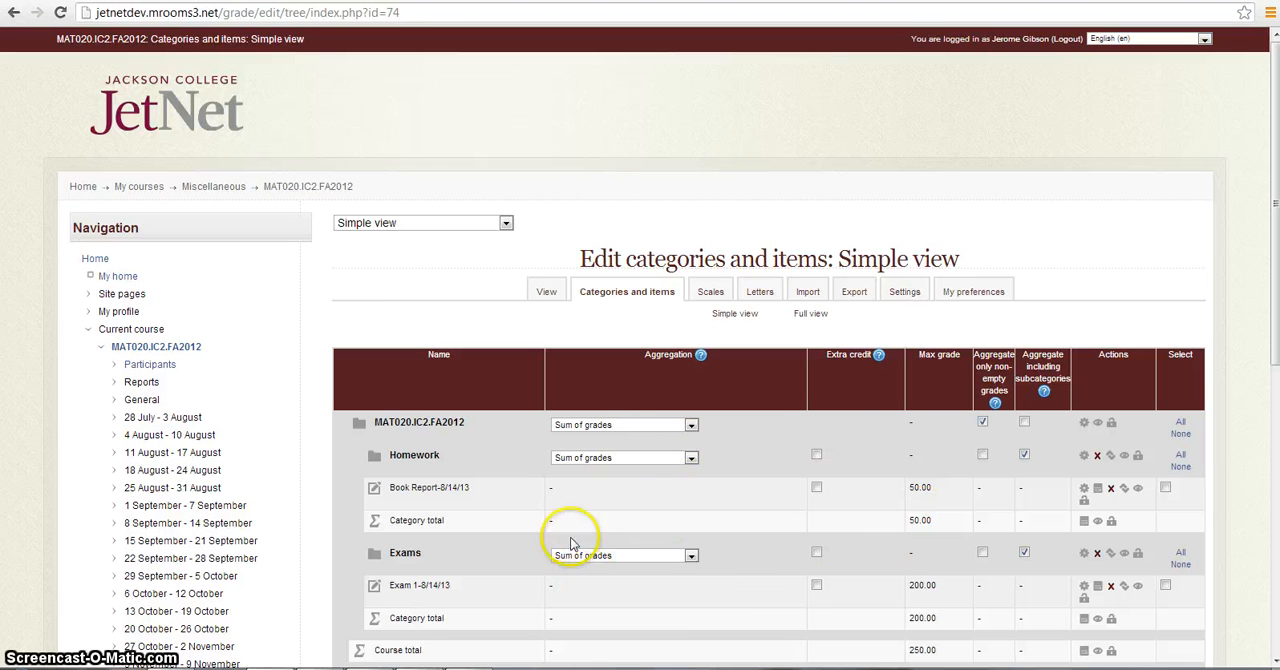
click(547, 296)
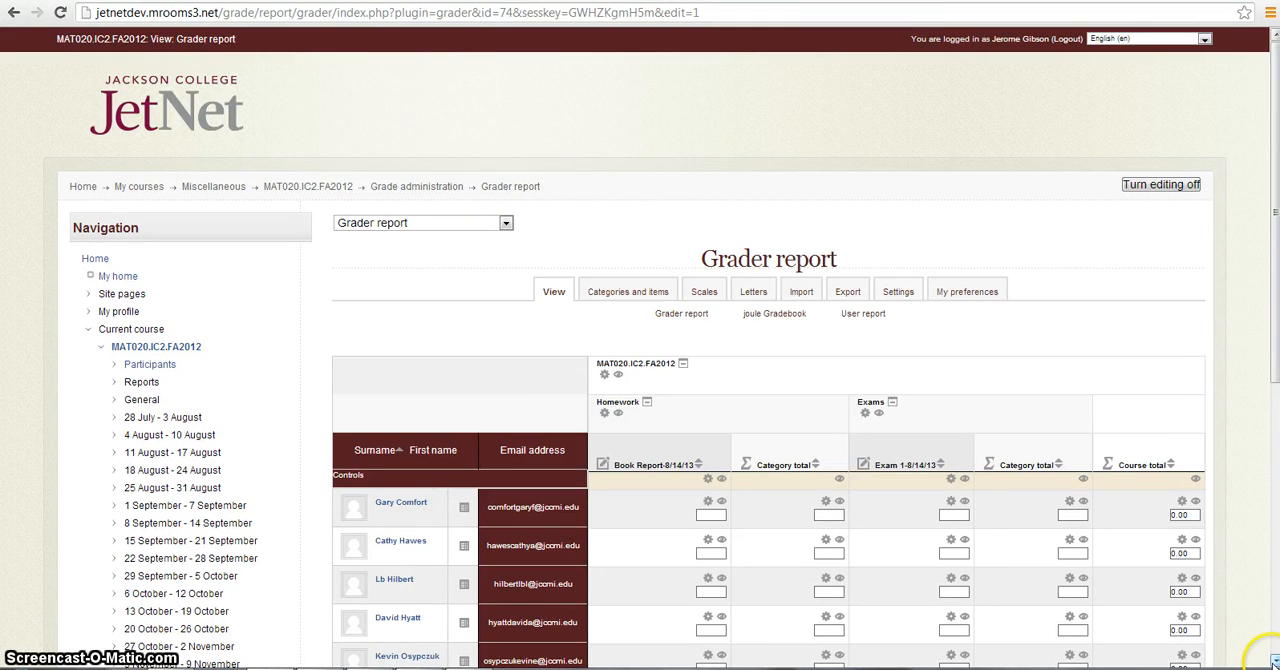
- Enter the Book Report-8/14/13 grades for the eight students in list order: 50, 40, 35, 25, 15, 50, 48 and 35
scroll(1262, 656, down, 3)
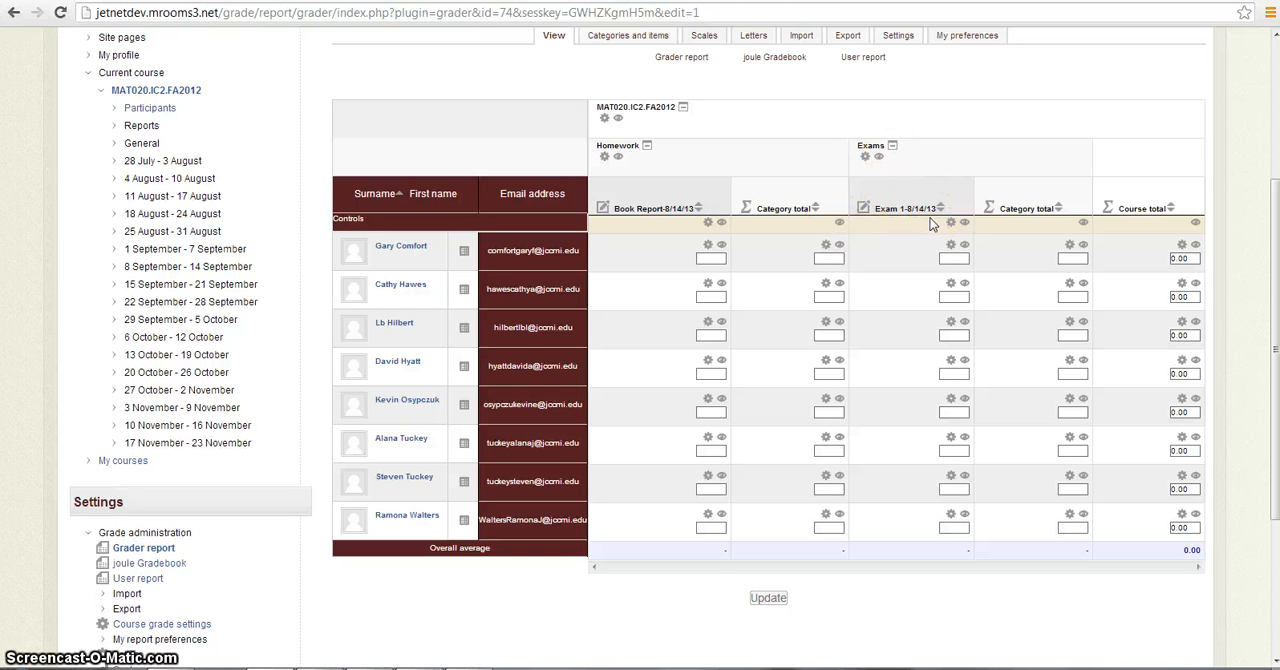
click(660, 273)
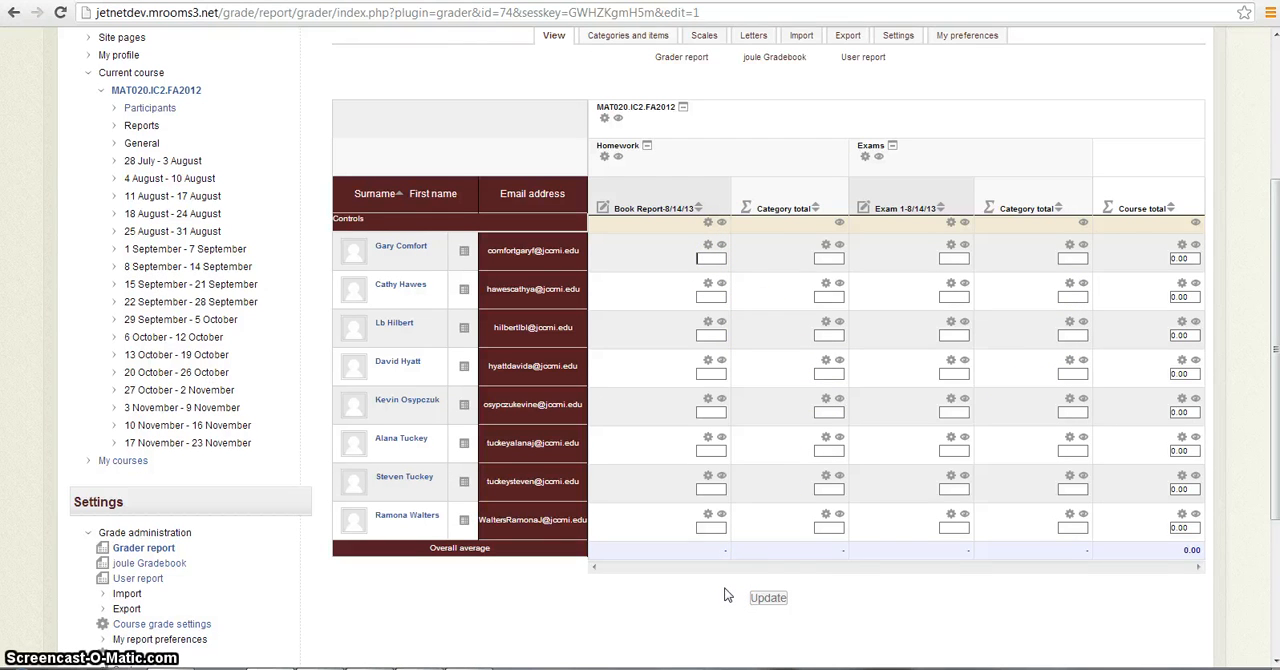
key(Tab)
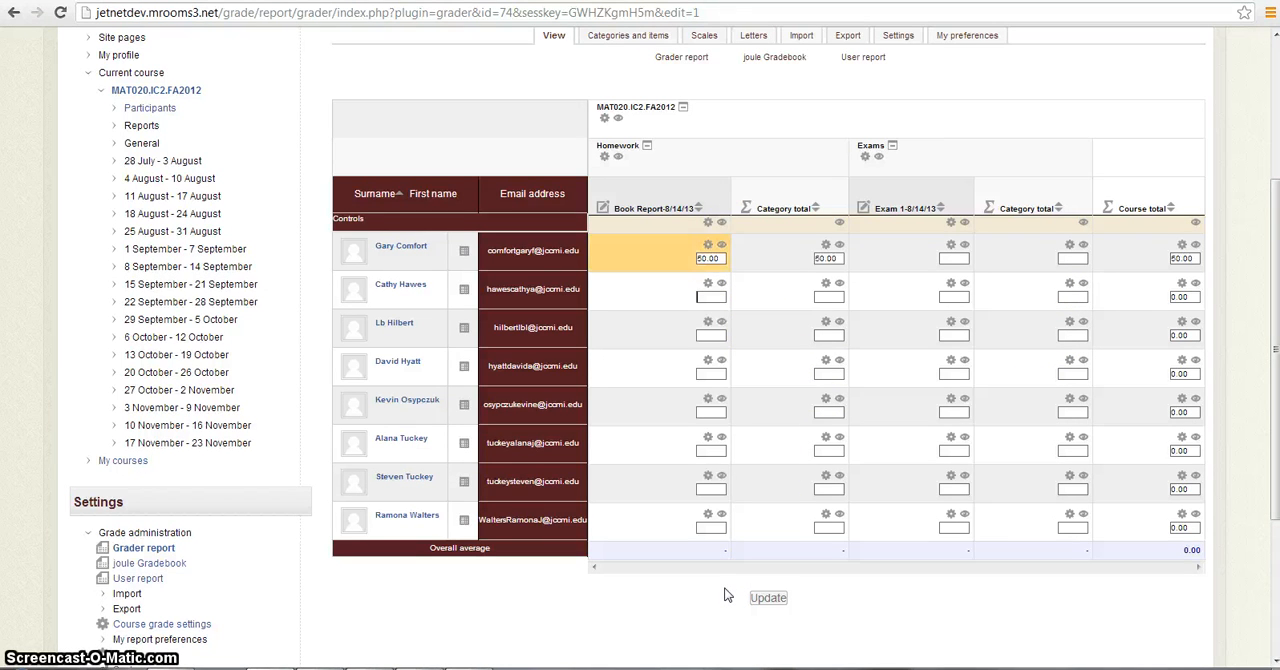
text(40)
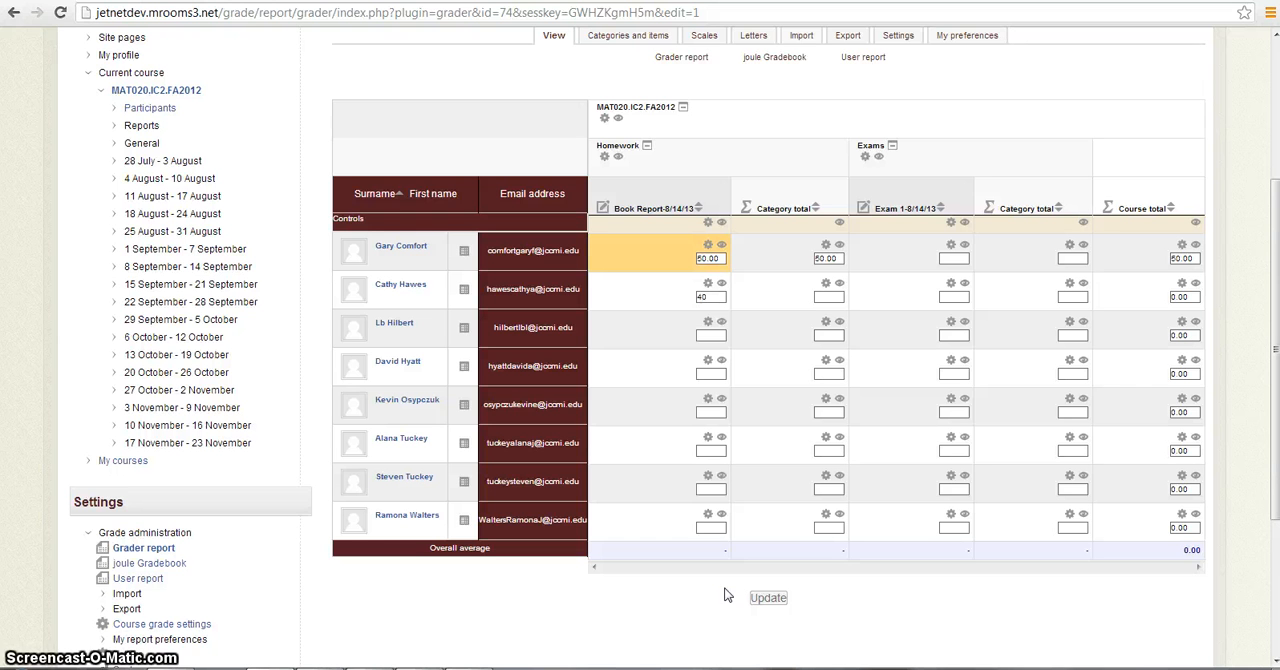
key(Tab)
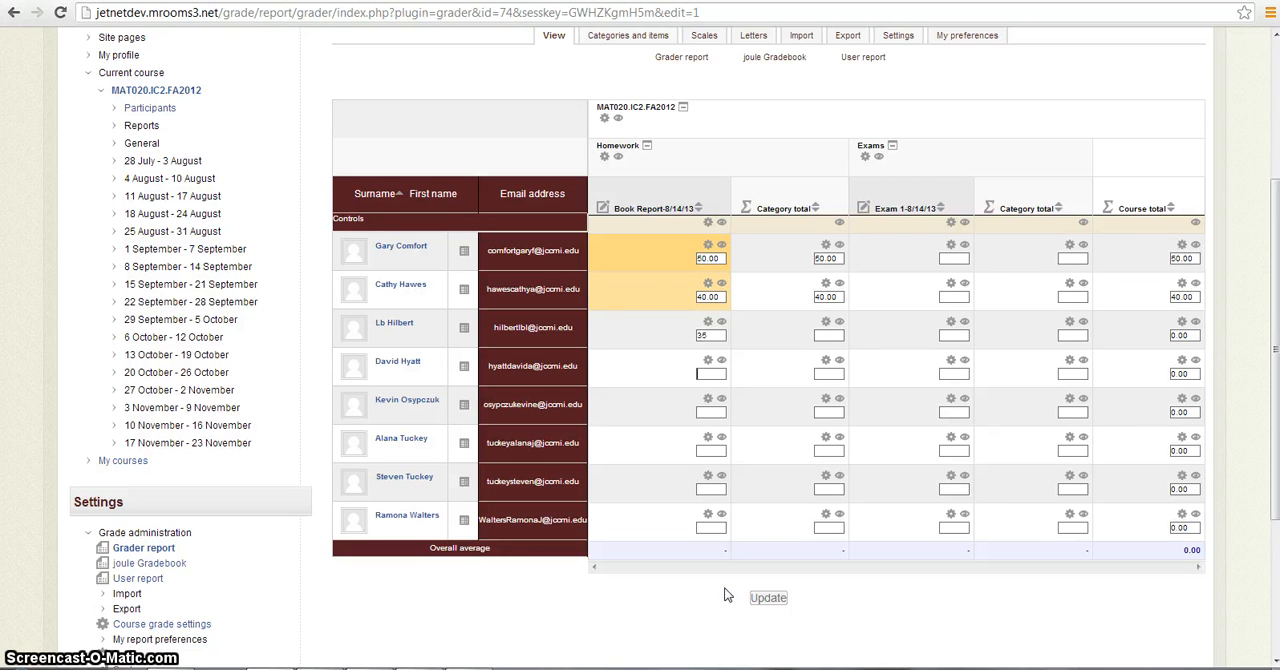
key(Tab)
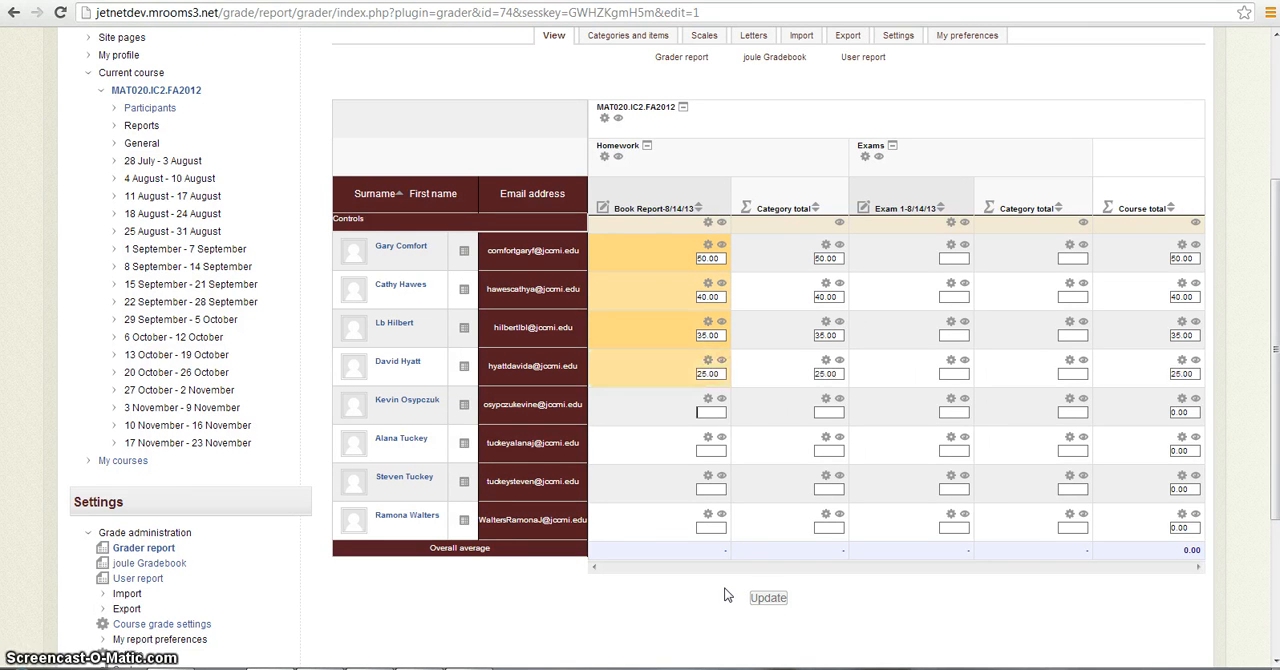
text(15)
key(Tab)
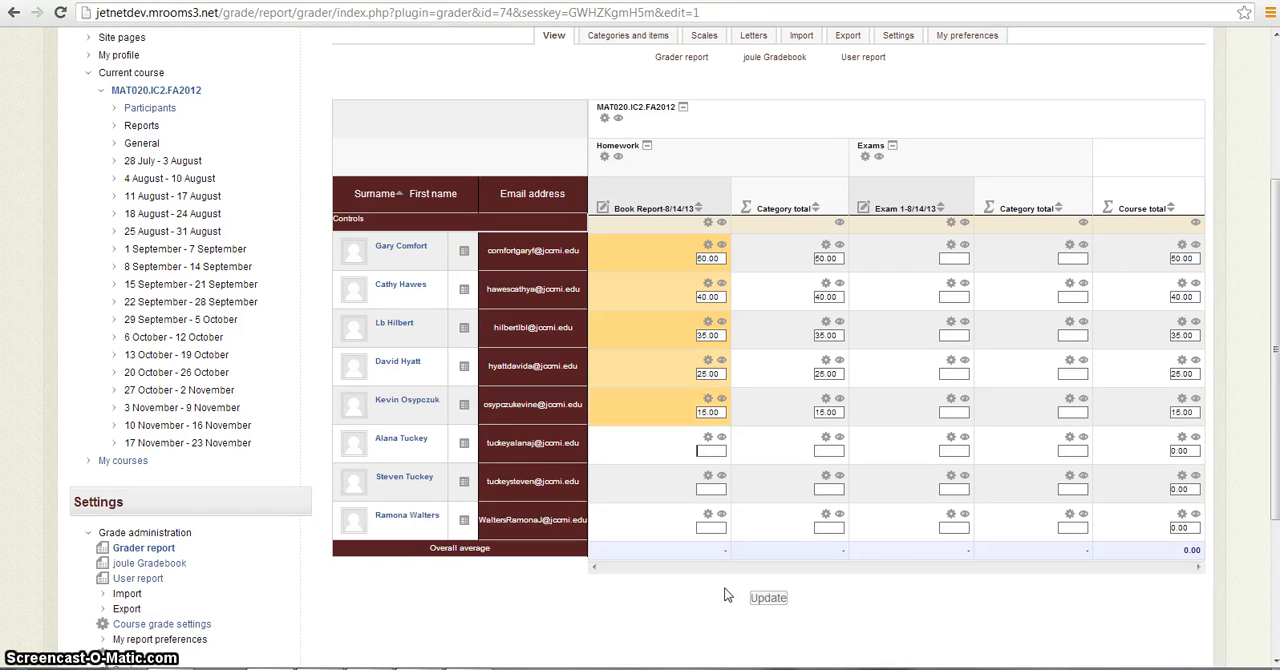
key(Tab)
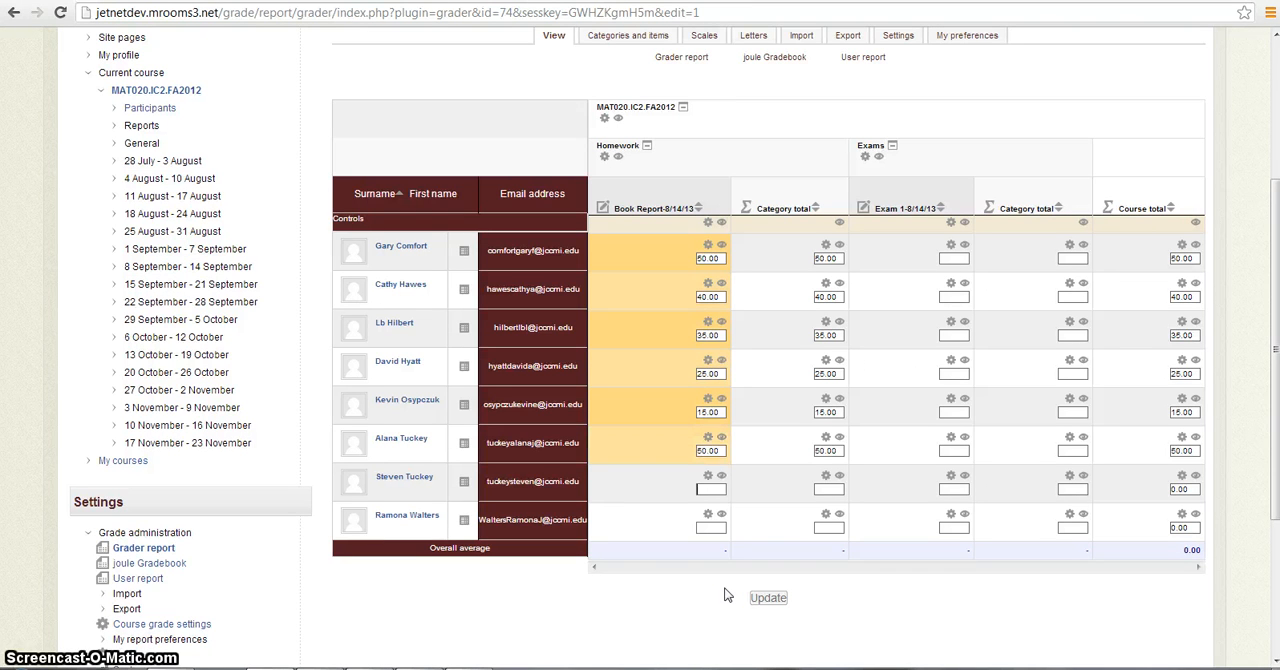
text(1)
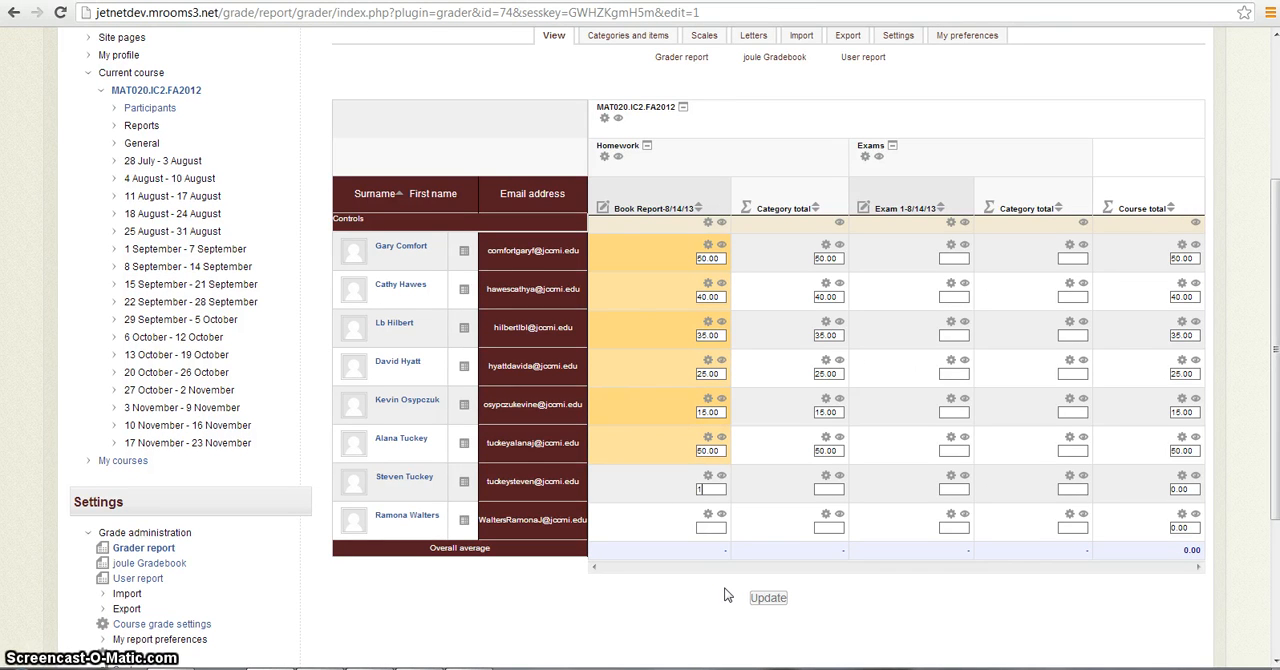
text(8)
key(Tab)
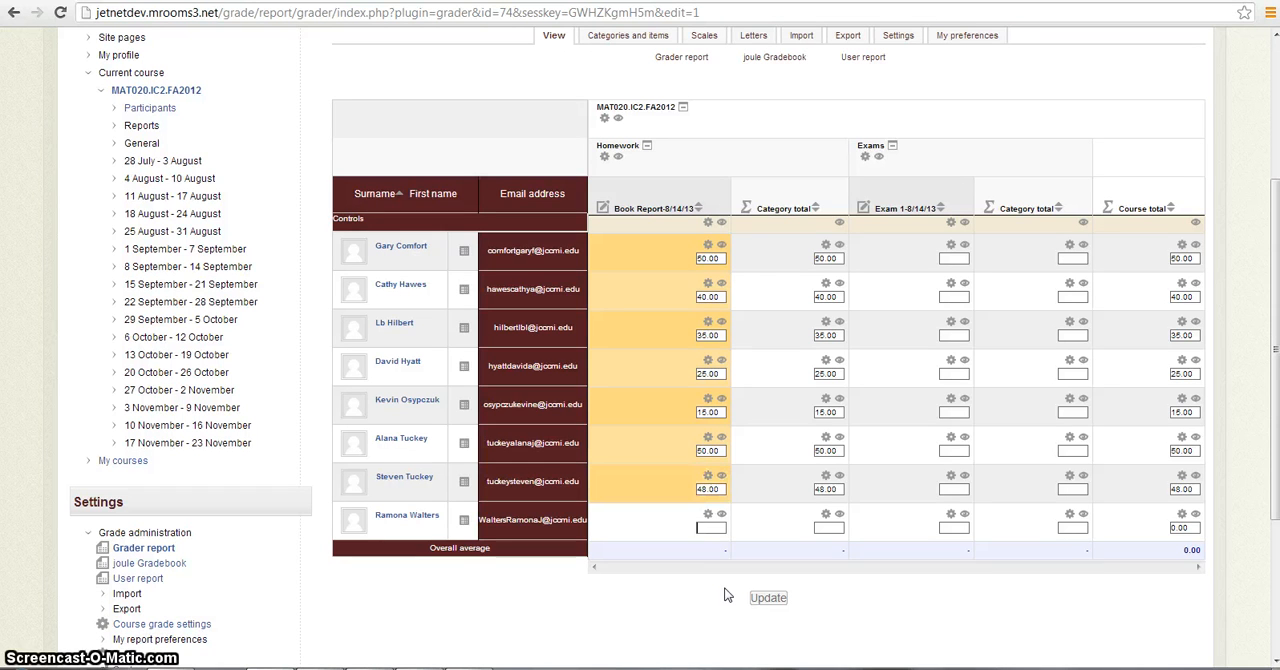
text(35)
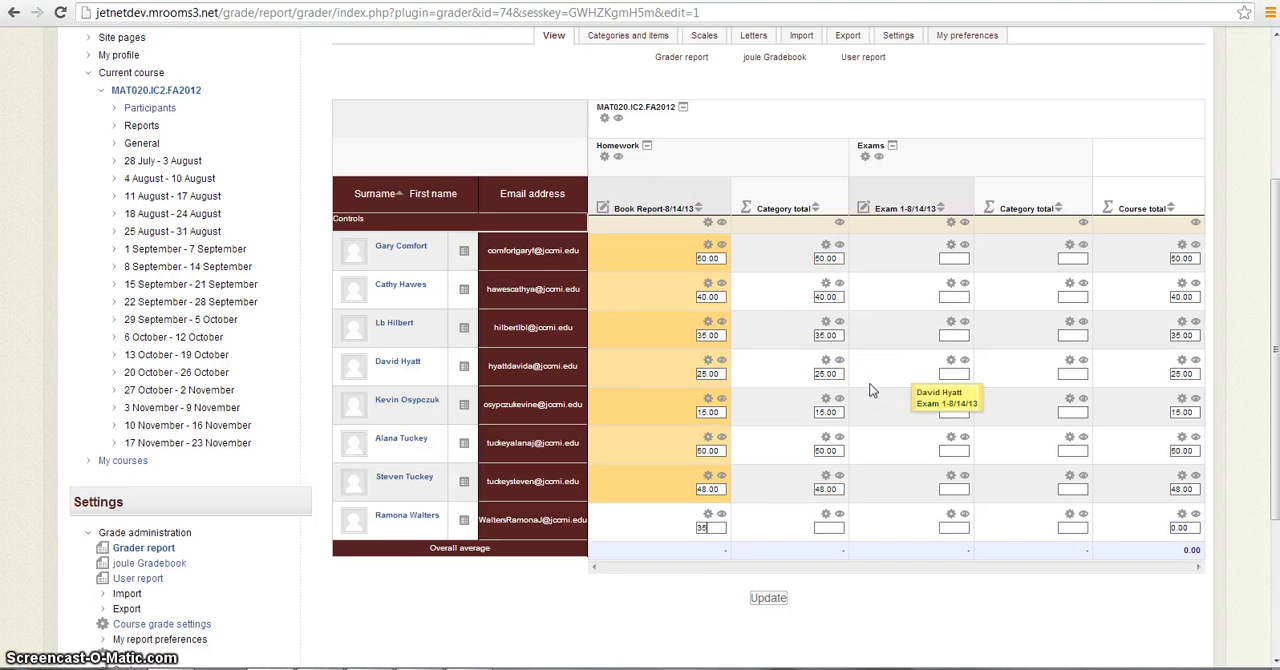
- Enter the Exam 1-8/14/13 grades for the eight students in list order: 150, 185, 200, 120, 130, 190, 182 and 173
click(962, 257)
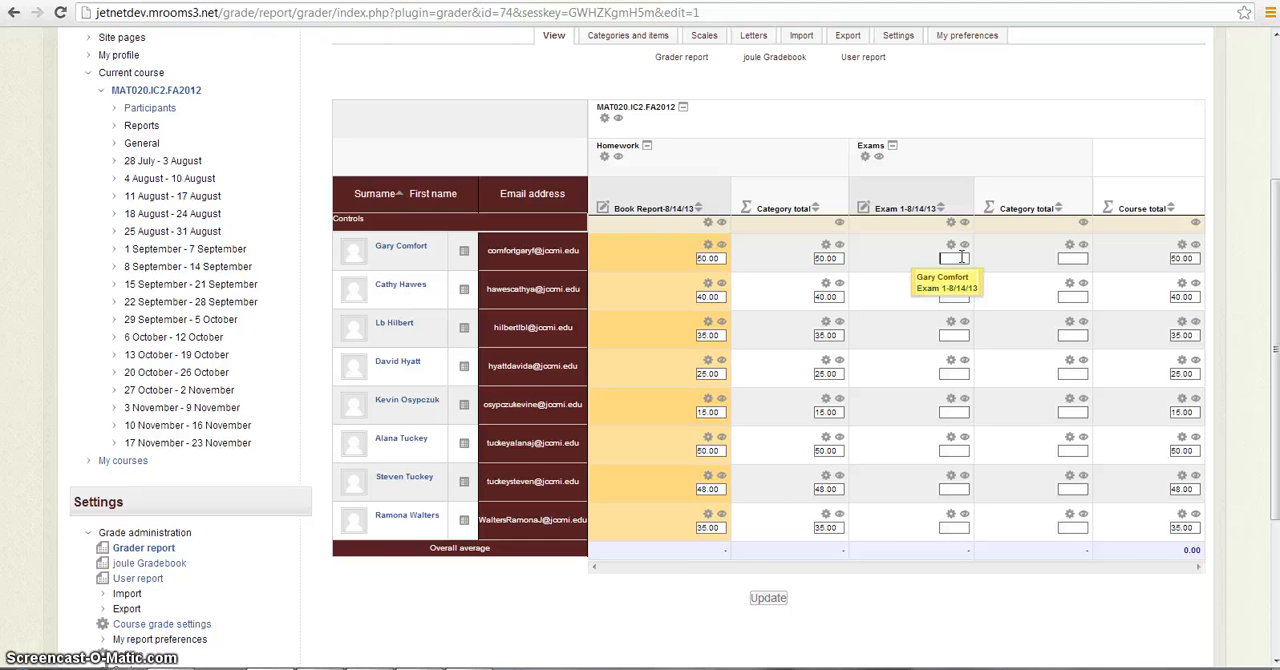
text(150)
key(Tab)
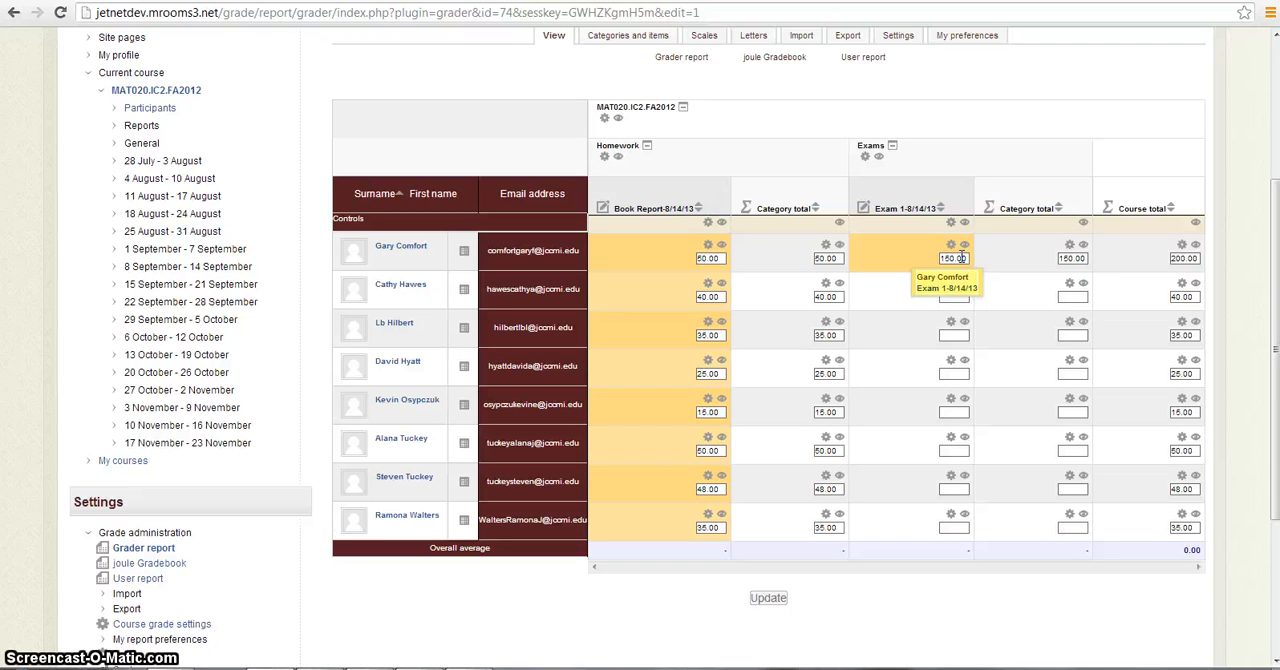
text(185)
key(Tab)
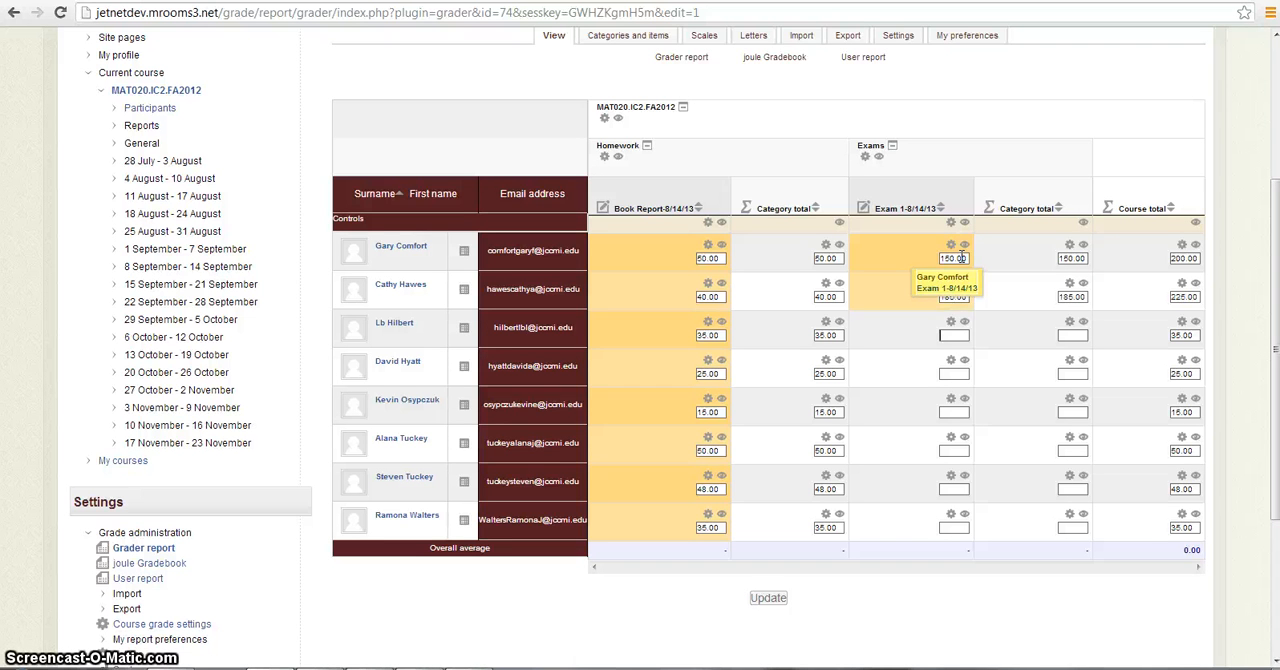
key(Tab)
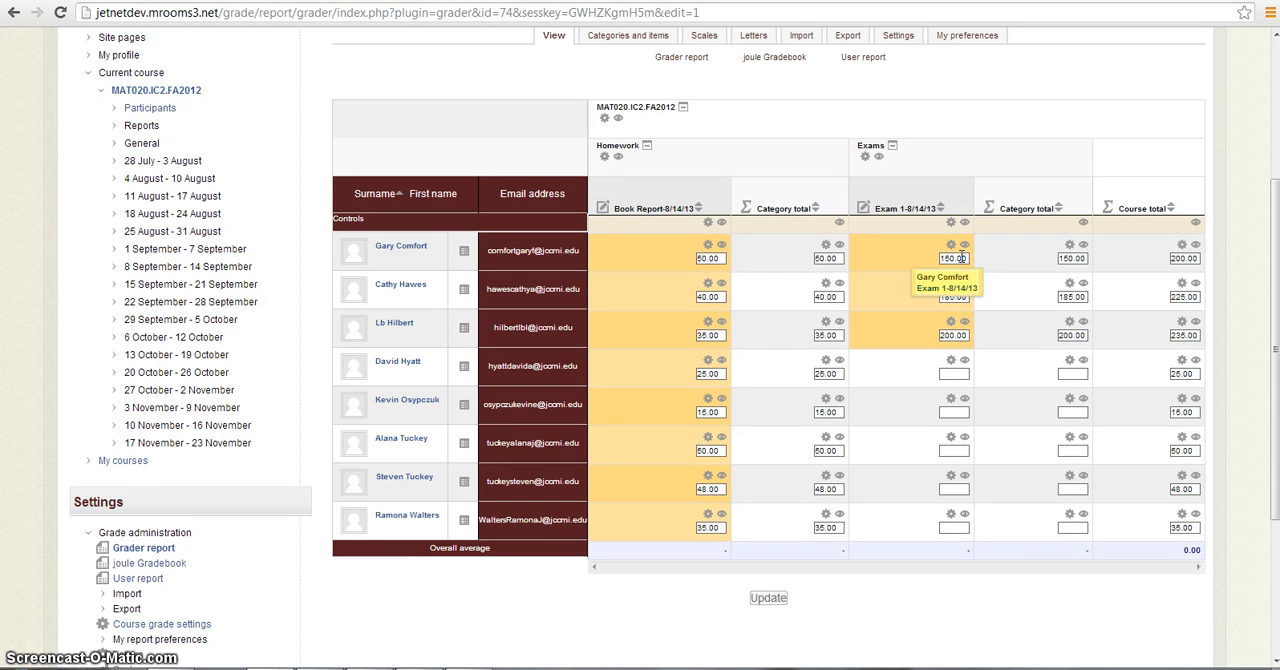
text(26)
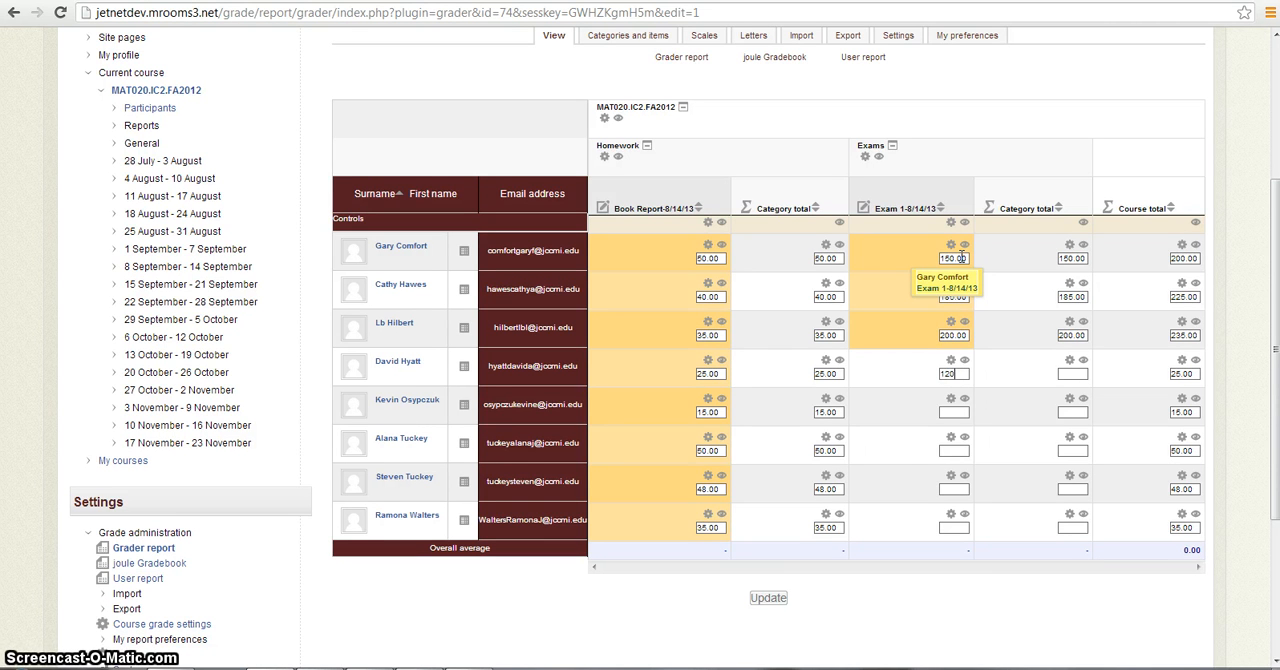
key(Tab)
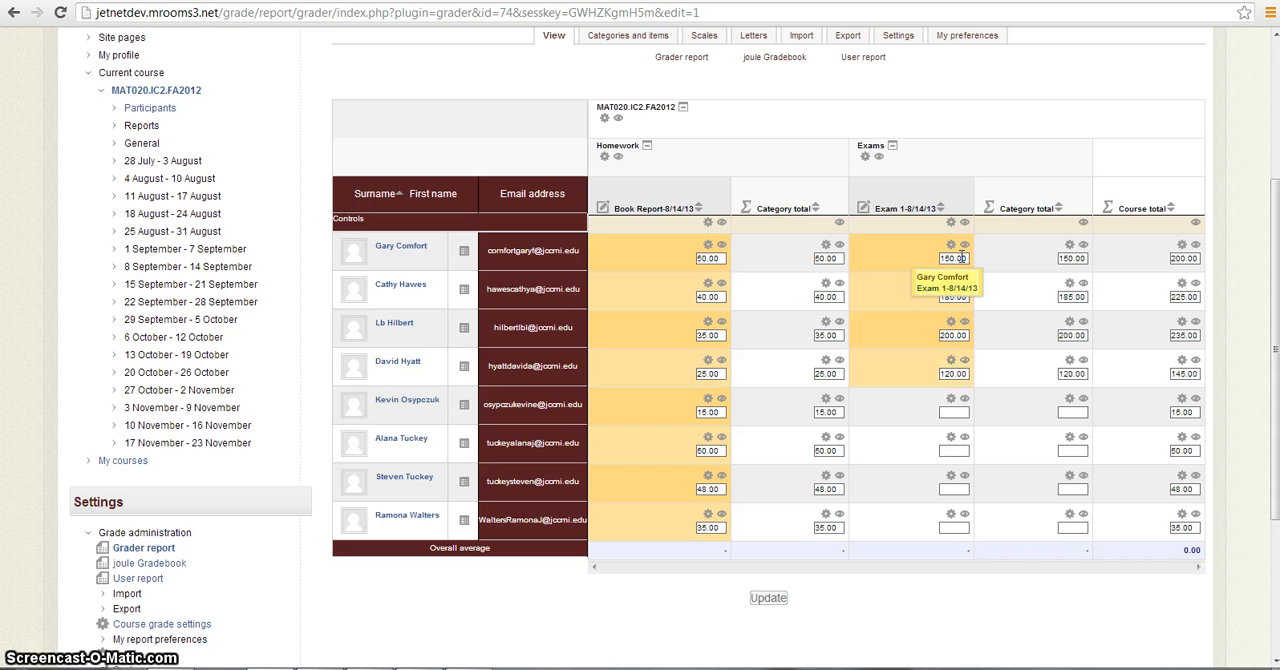
key(Tab)
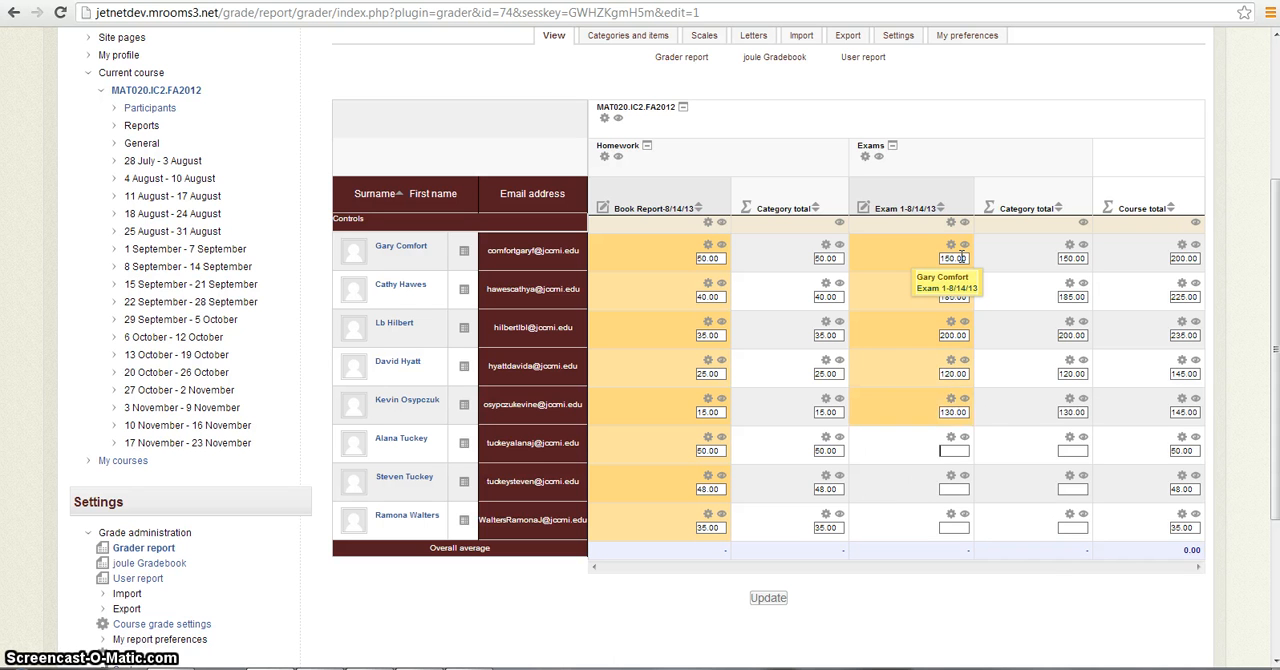
text(190)
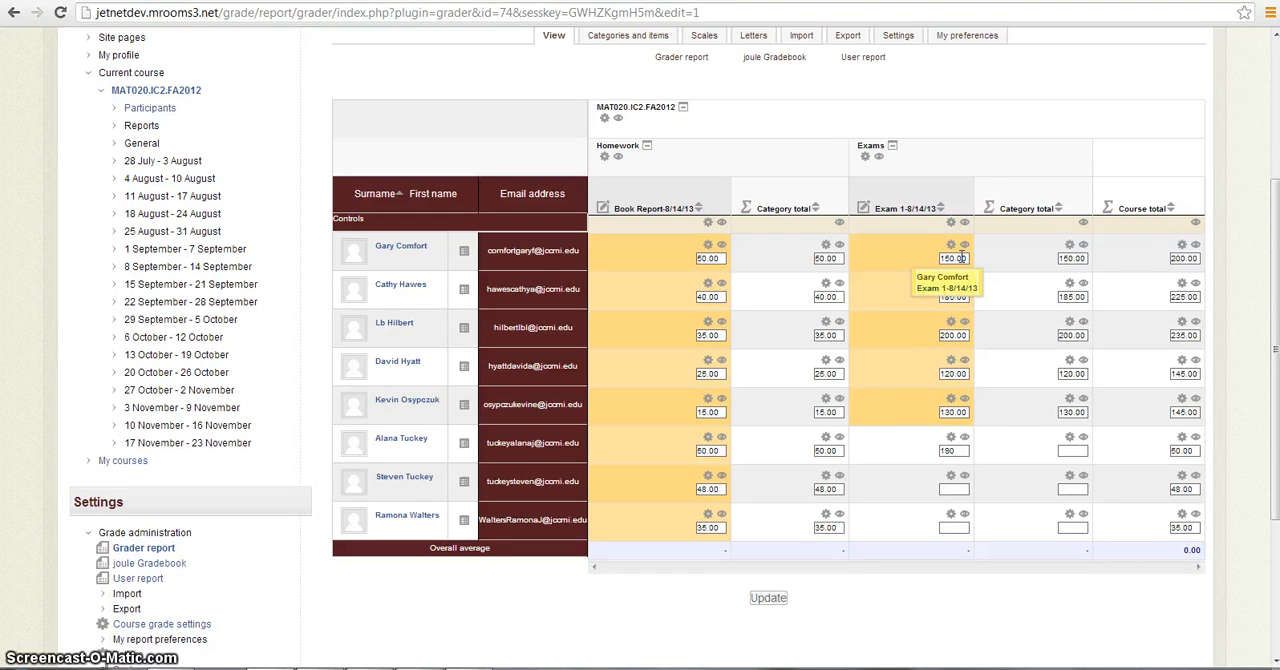
key(Tab)
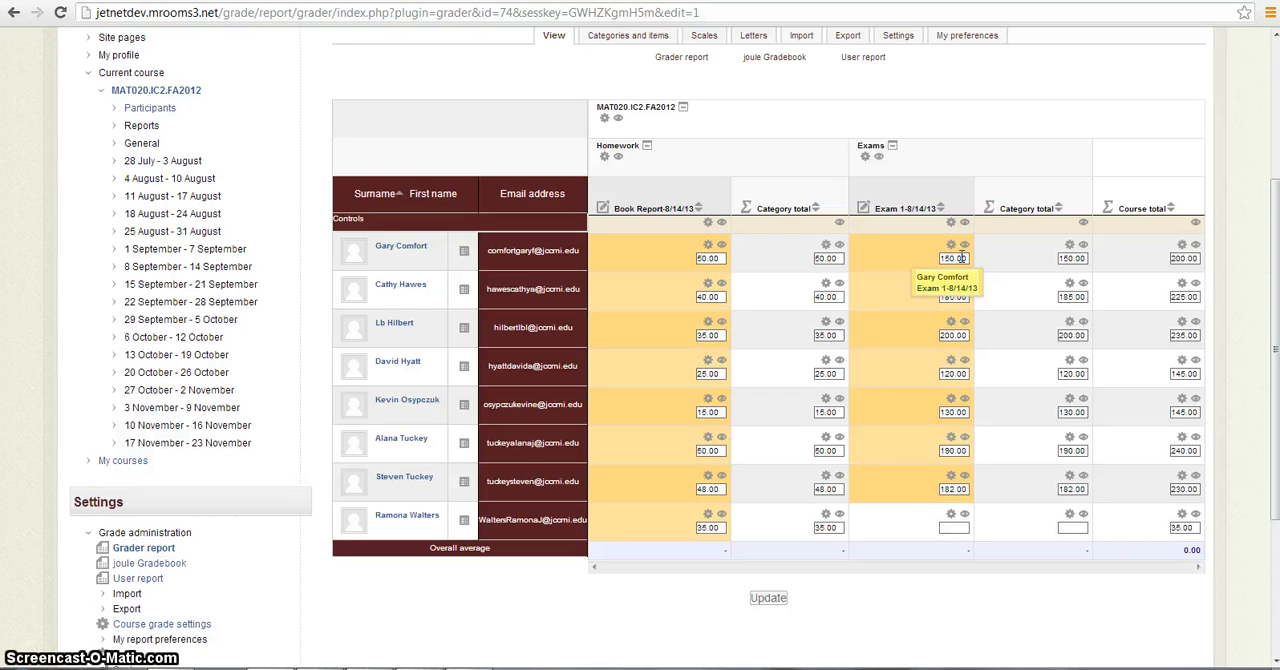
text(173)
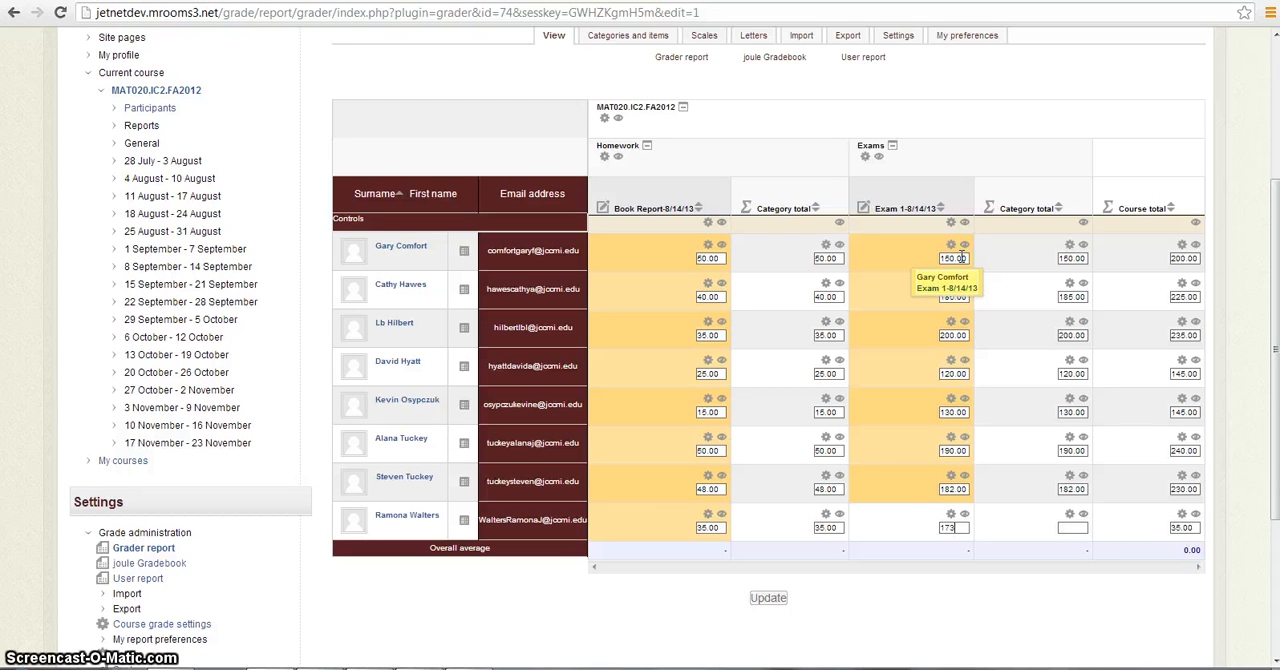
click(960, 485)
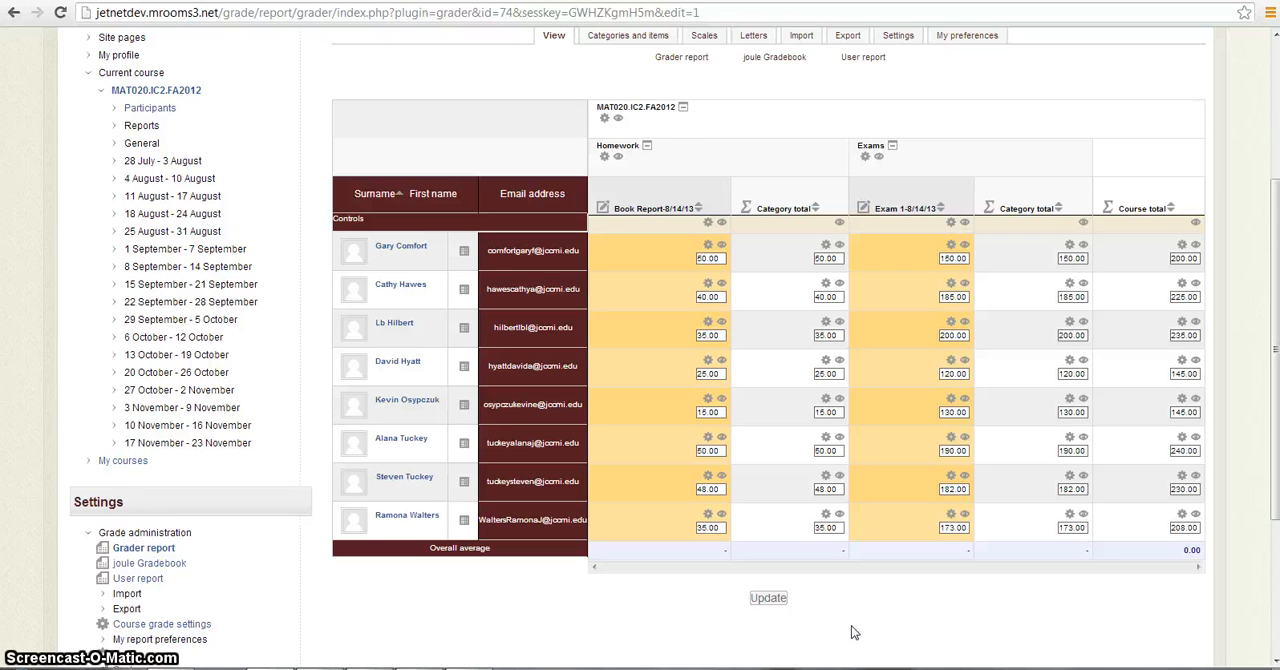
- Update the grader report to save all the entered Book Report and Exam 1 grades
click(768, 599)
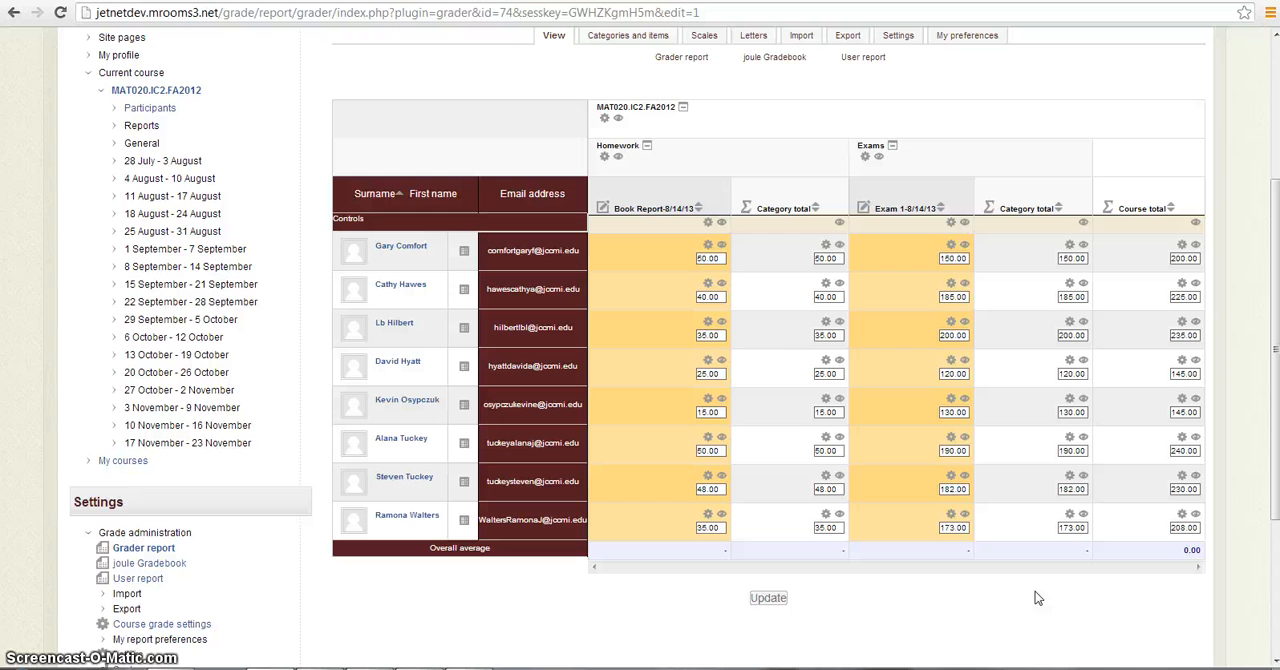
click(768, 597)
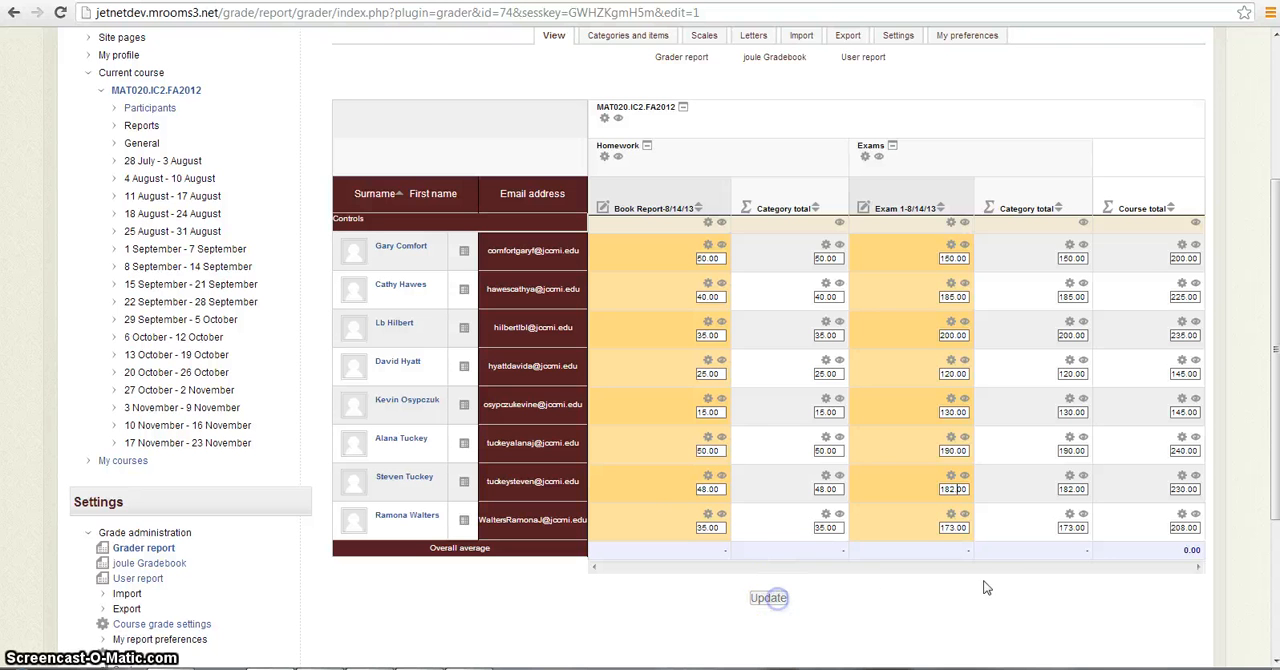
click(1020, 590)
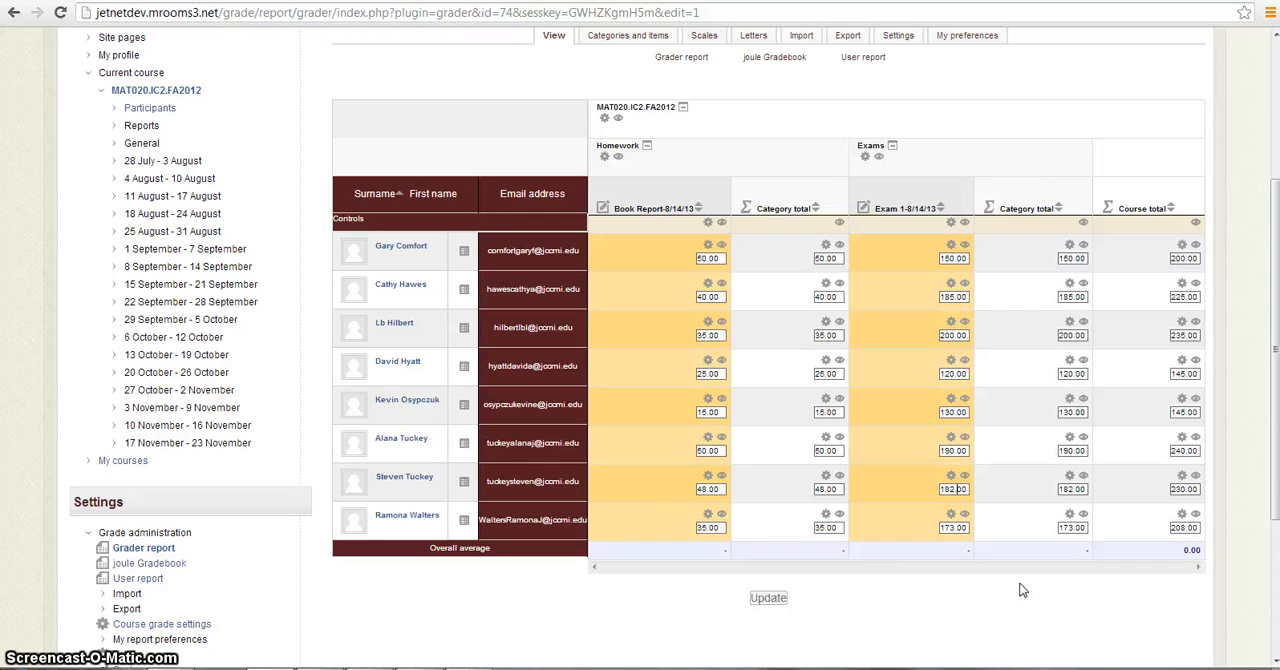
- Open the user report for all users and review each student's grades, ranges and percentages
click(865, 60)
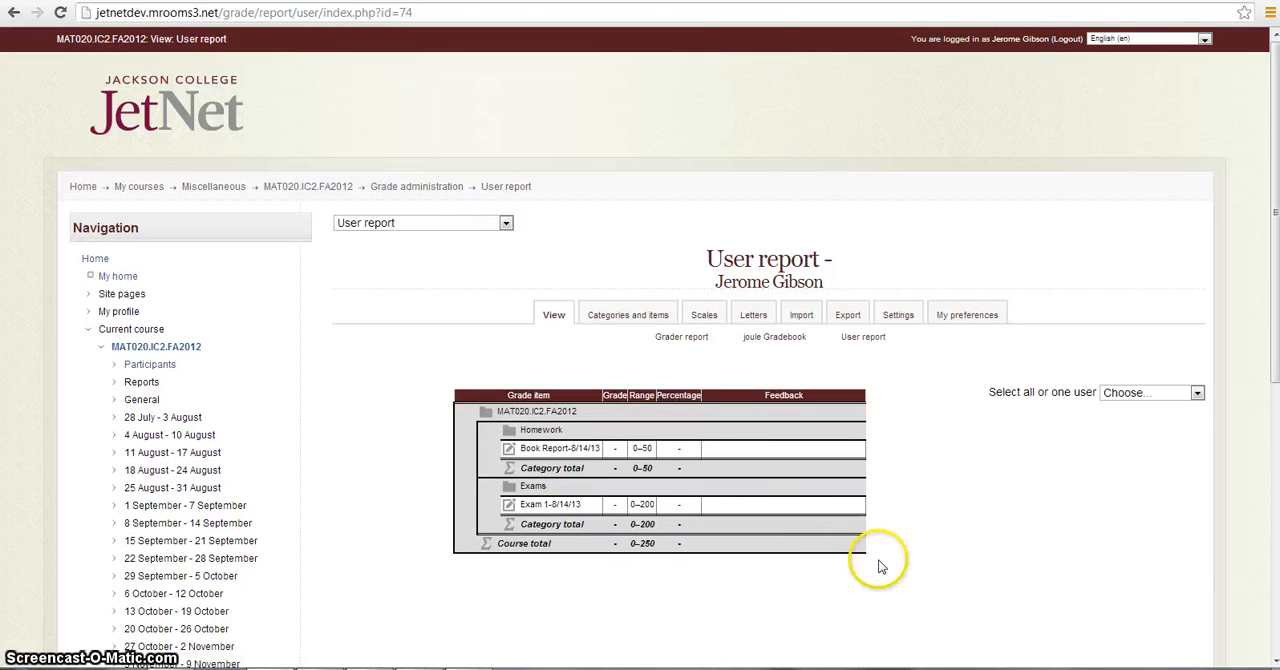
click(1197, 394)
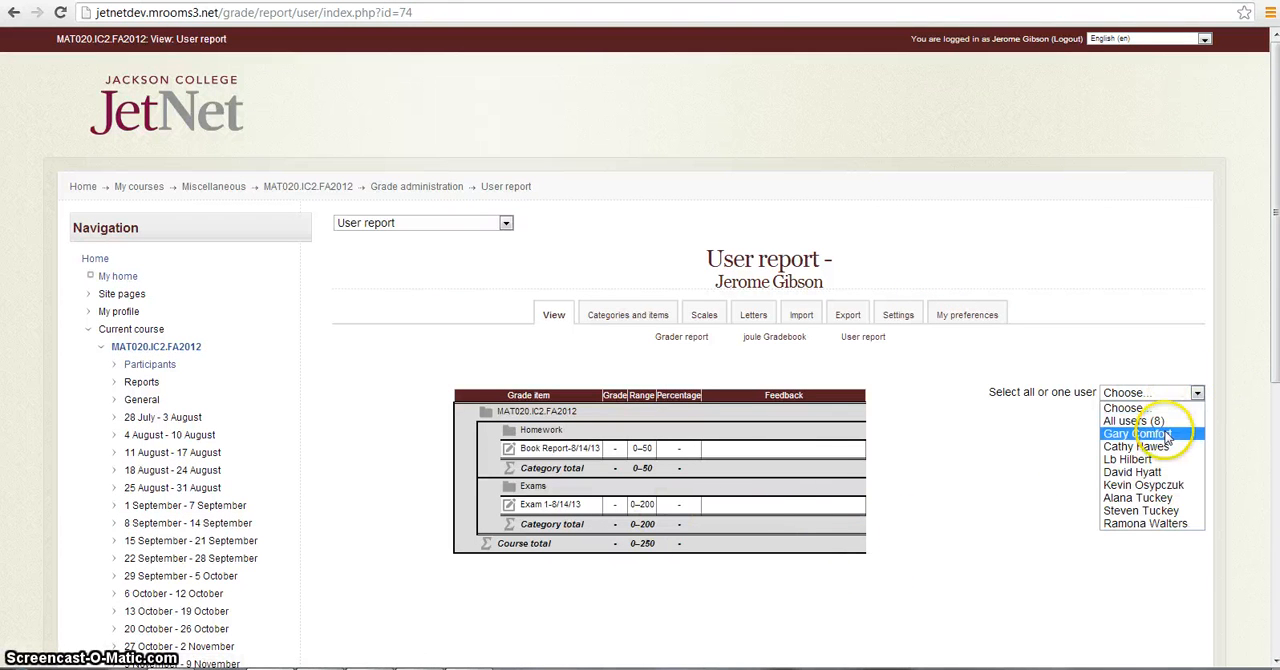
click(1175, 421)
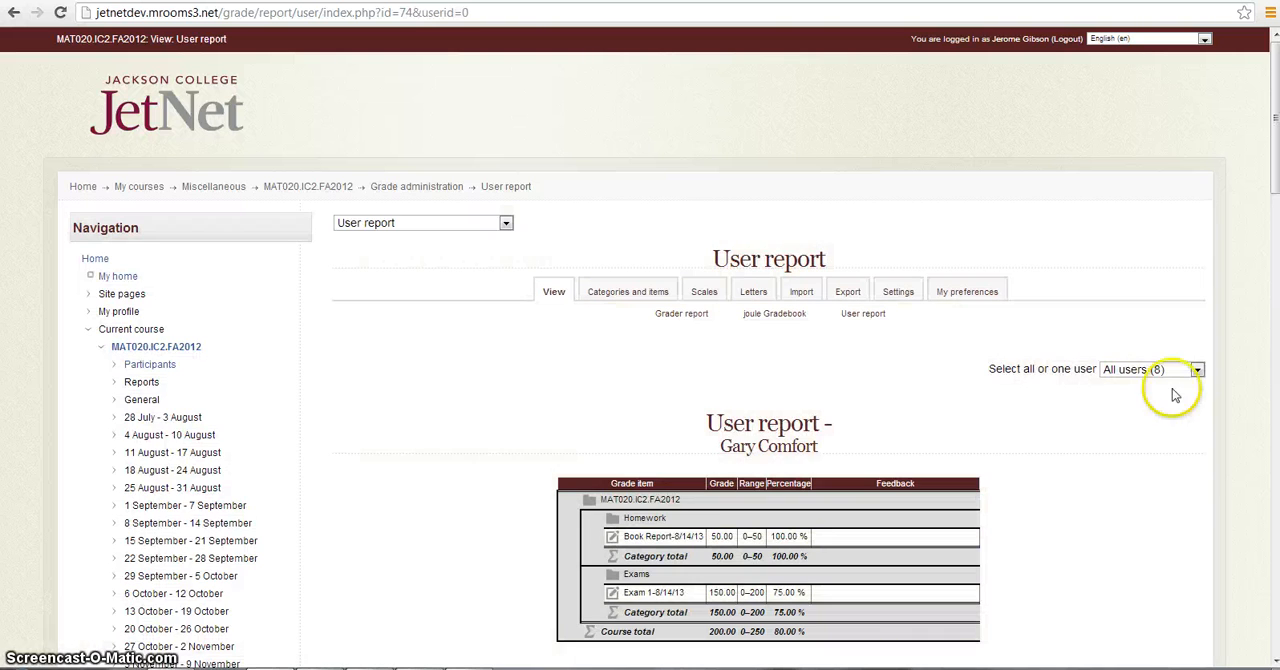
scroll(1274, 662, down, 4)
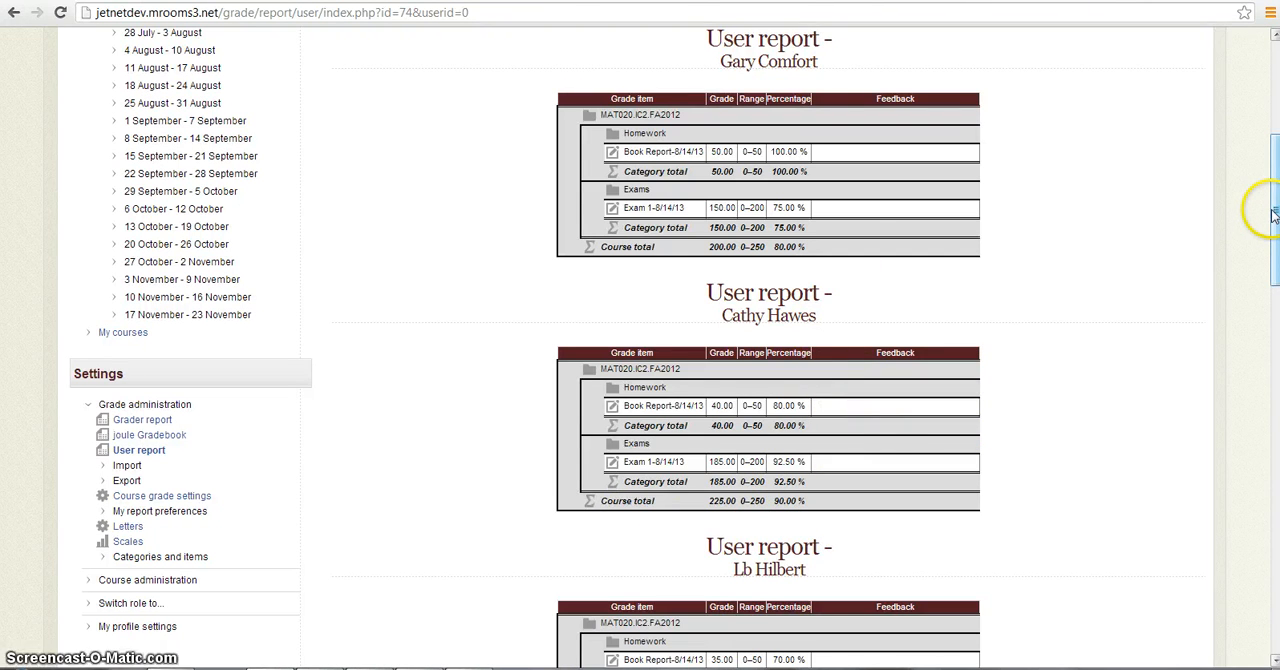
drag(1273, 215, 1265, 157)
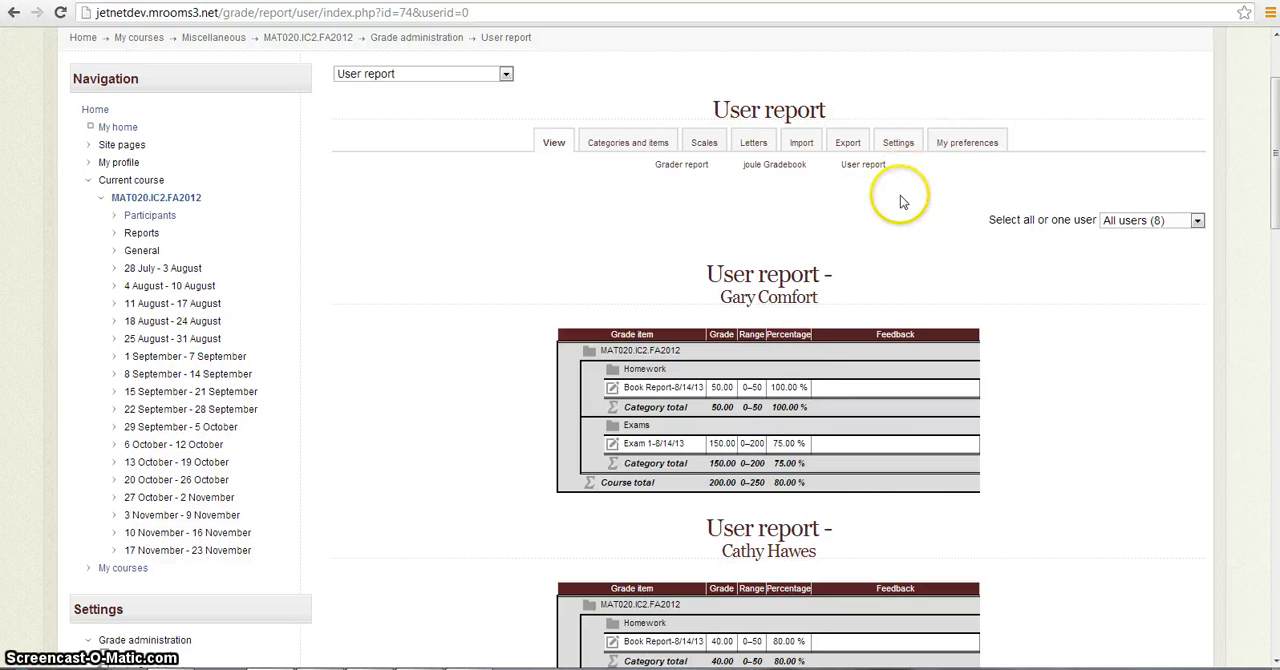
- In the course grade settings, set the user report's Show percentage option to Default (Hide) and save the changes
click(903, 146)
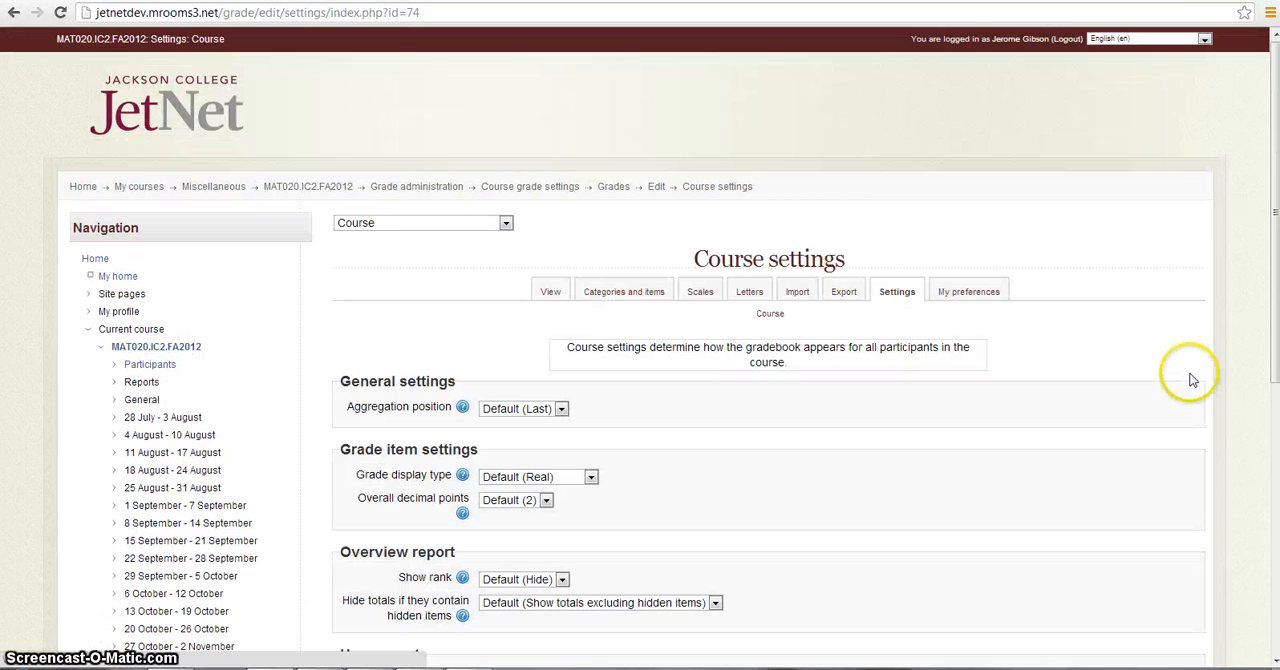
click(1275, 661)
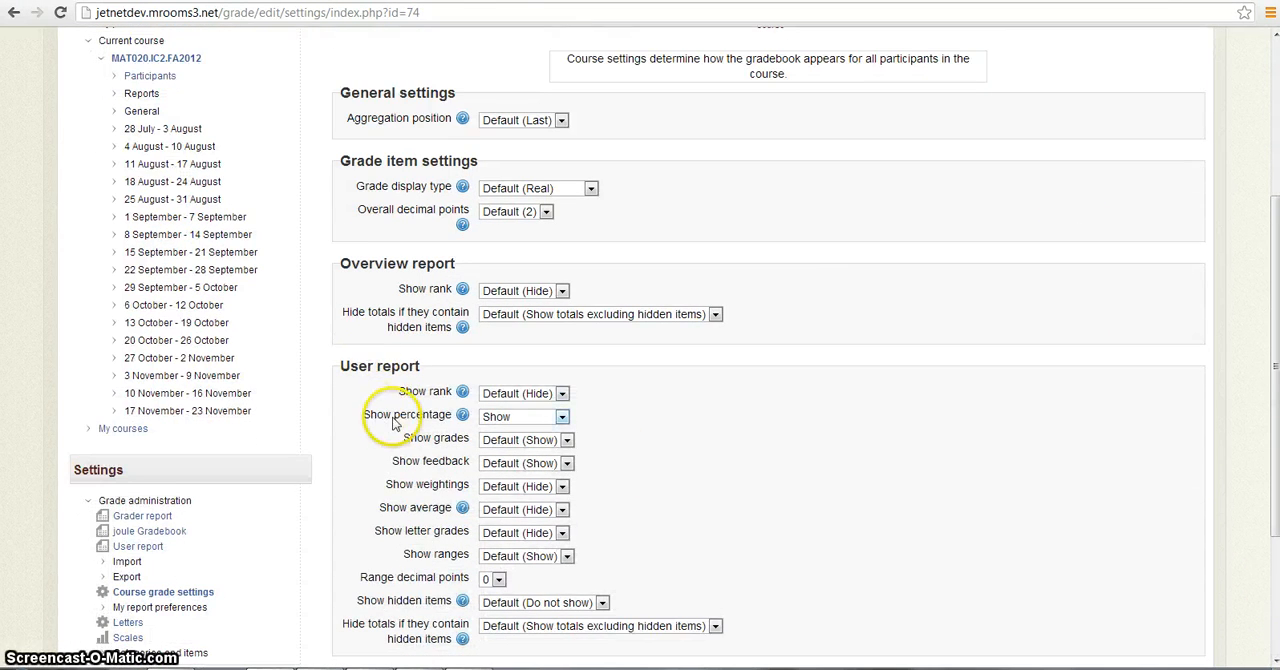
click(561, 418)
click(540, 431)
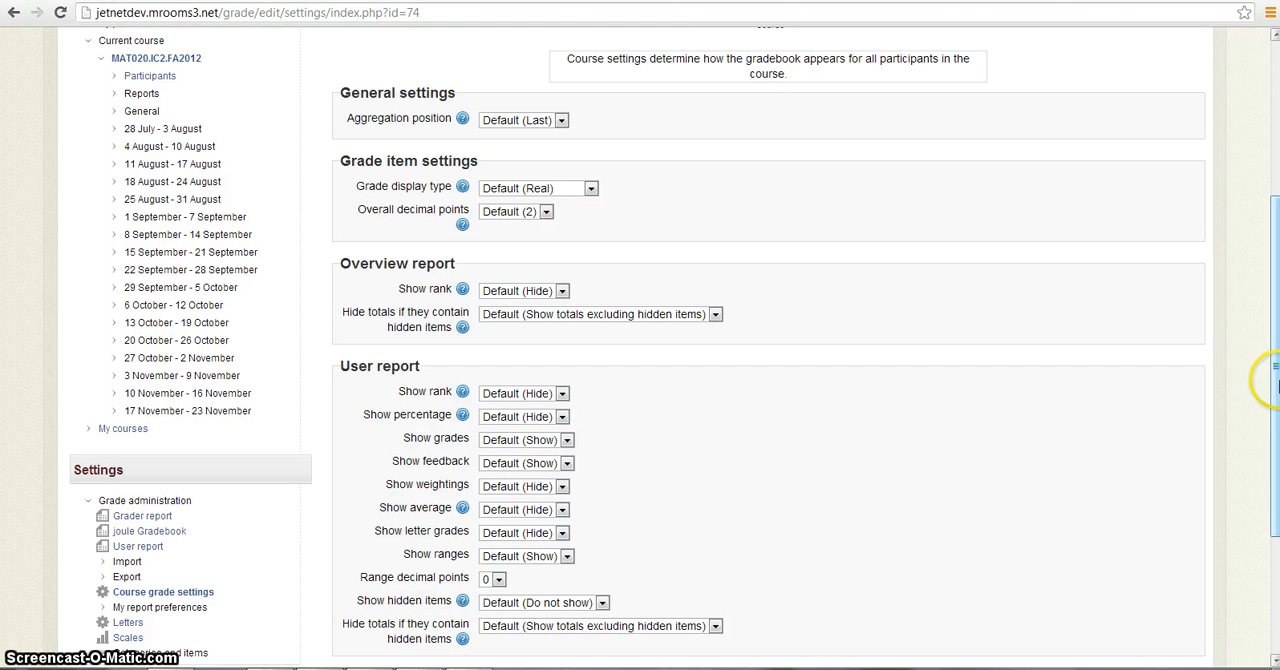
click(1273, 386)
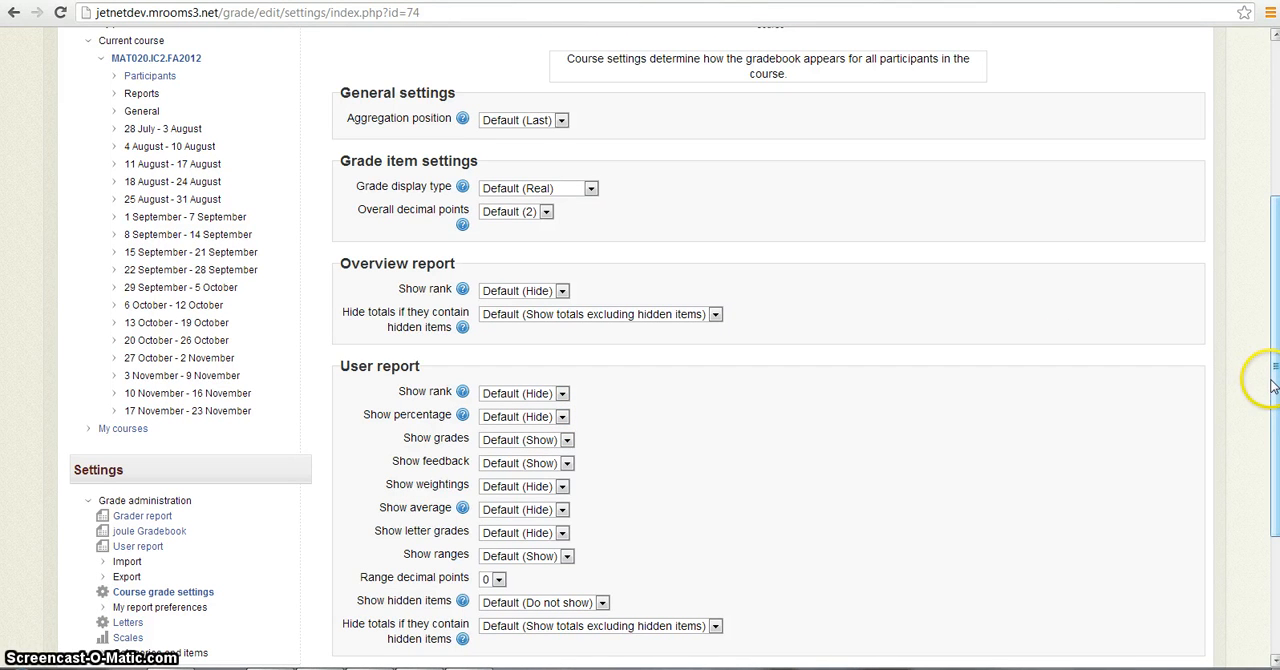
click(1272, 436)
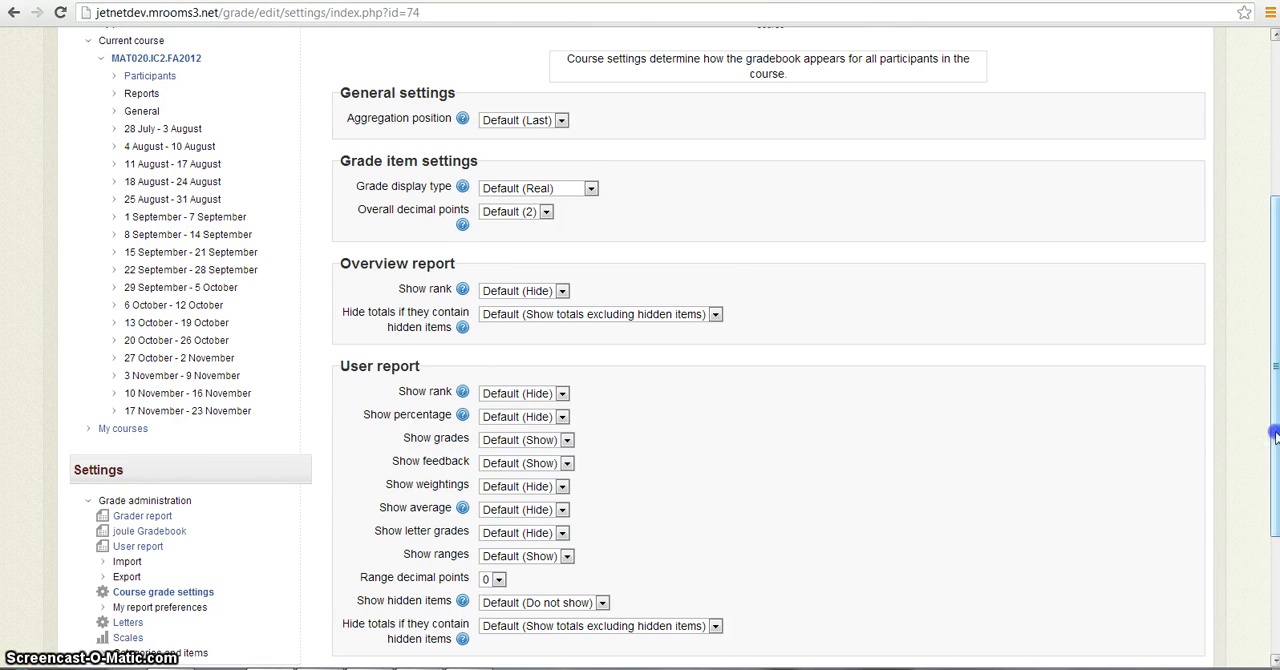
drag(1274, 436, 1274, 546)
click(528, 468)
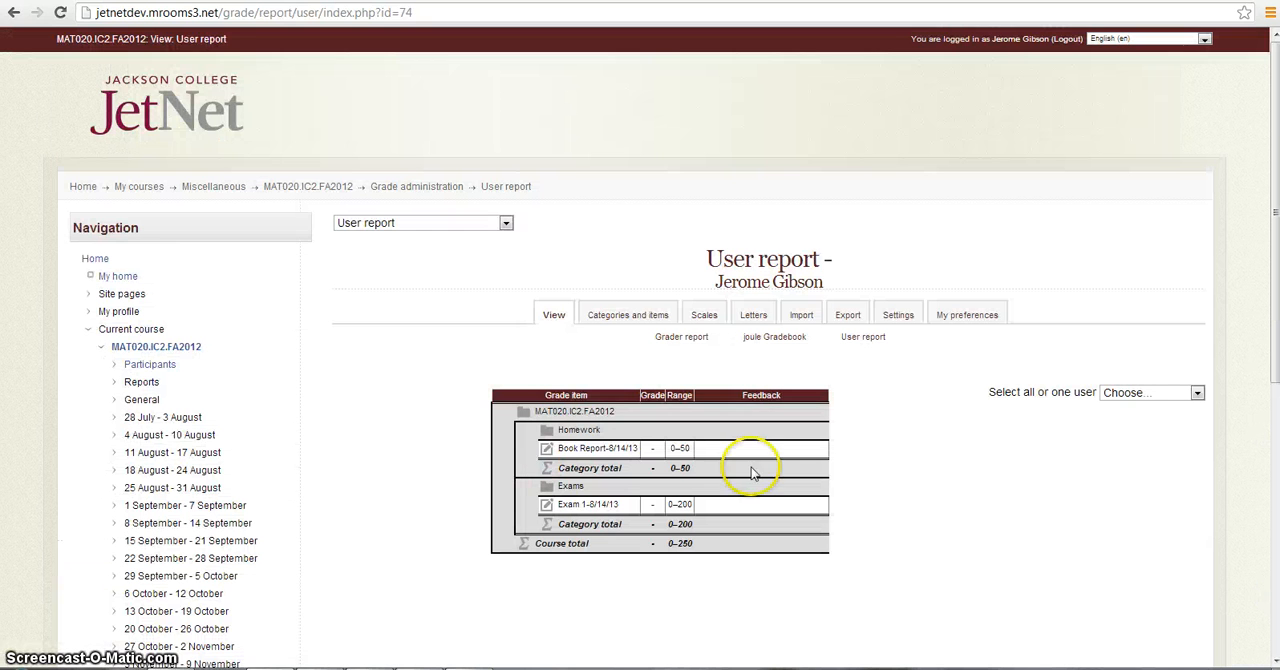
- Display the user report for all users and check which grade columns it includes
click(1197, 393)
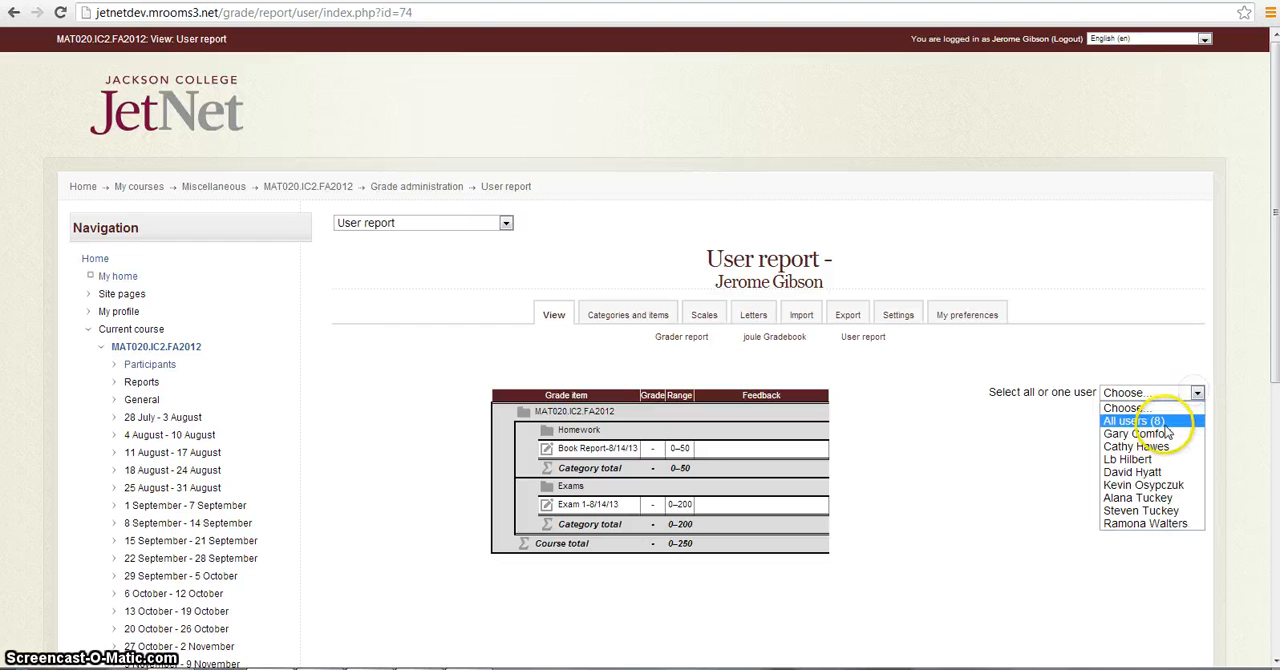
click(1164, 424)
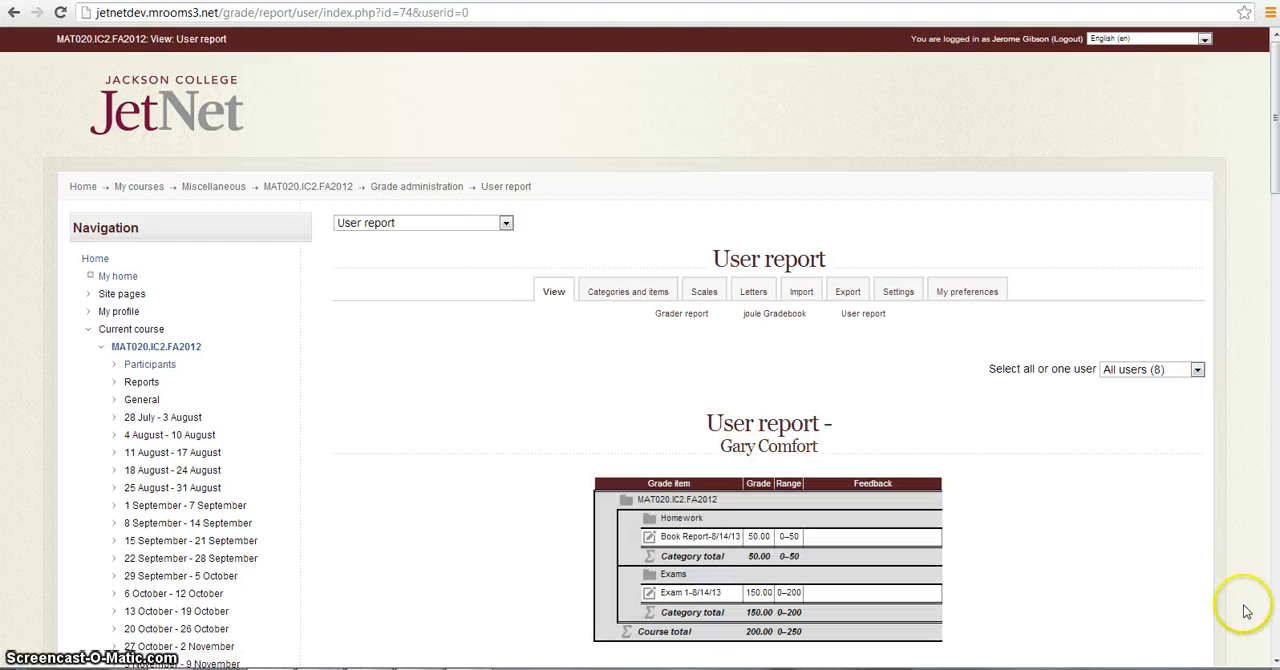
scroll(1218, 525, down, 2)
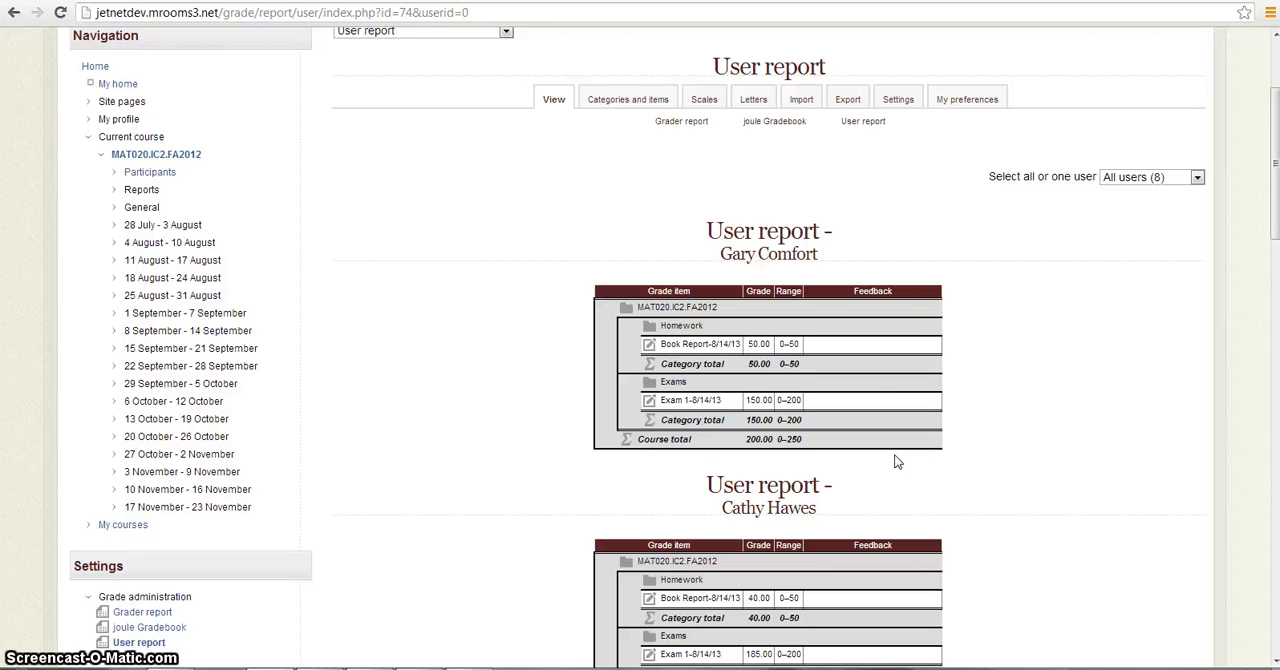
- In the course grade settings, set the user report's Show percentage option to Show and save the changes
click(899, 100)
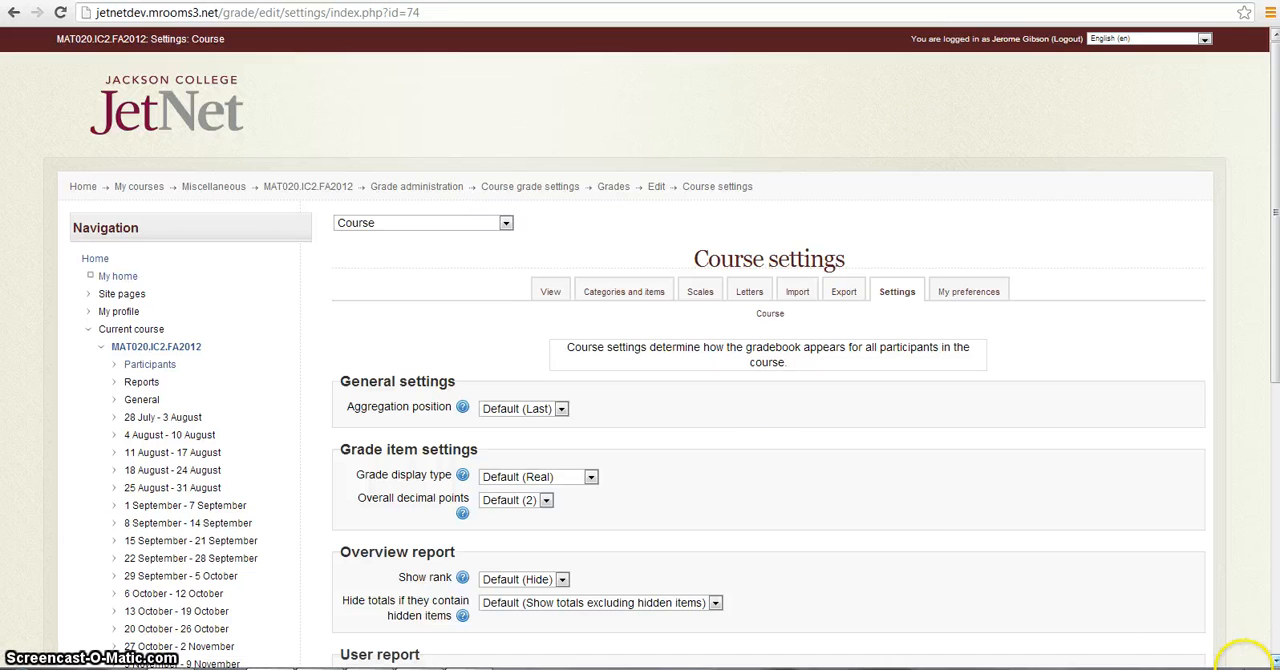
scroll(1272, 662, down, 4)
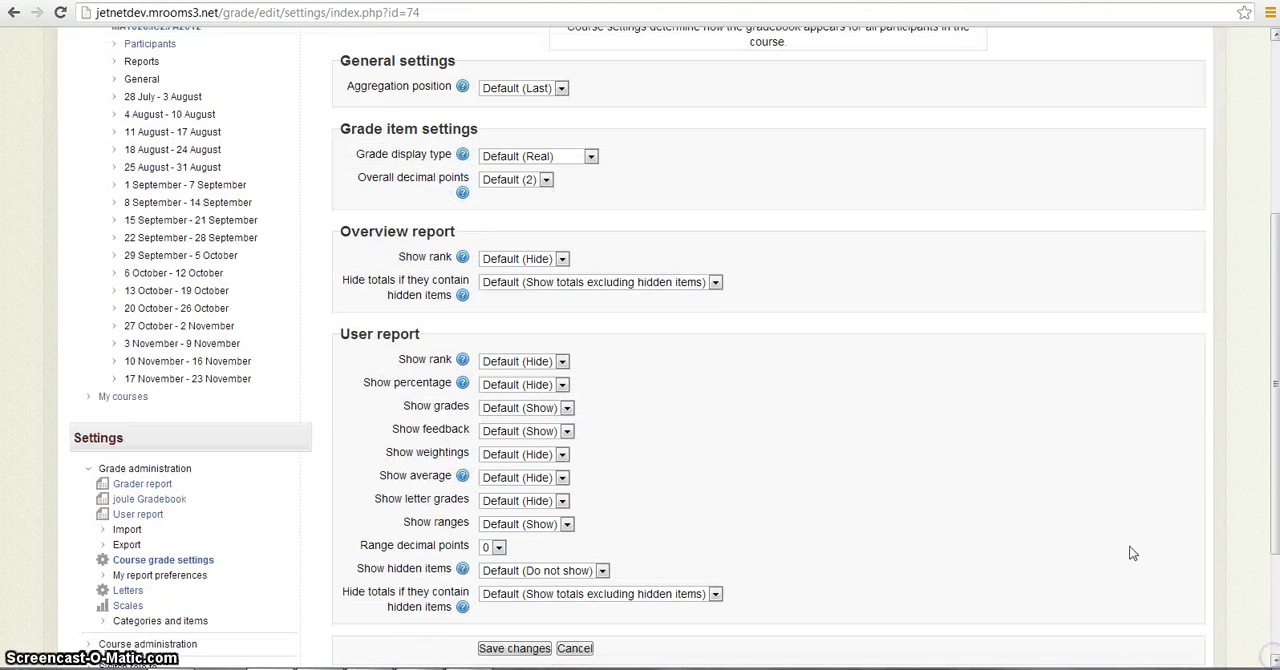
click(563, 385)
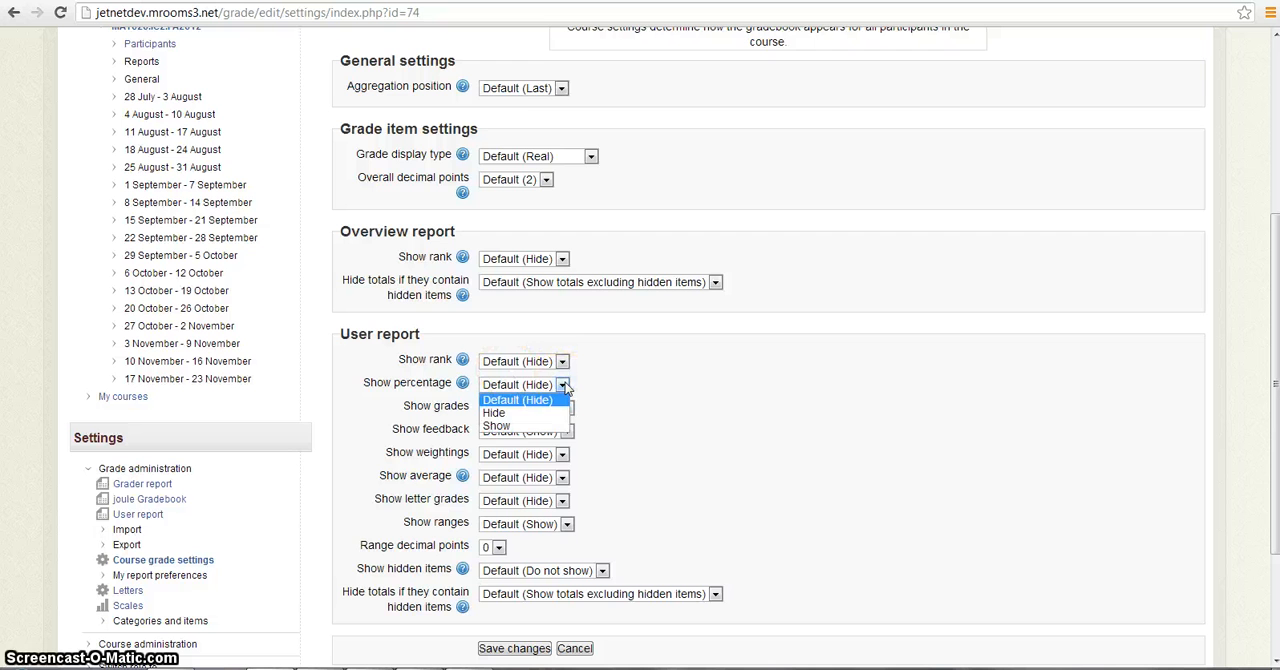
click(497, 427)
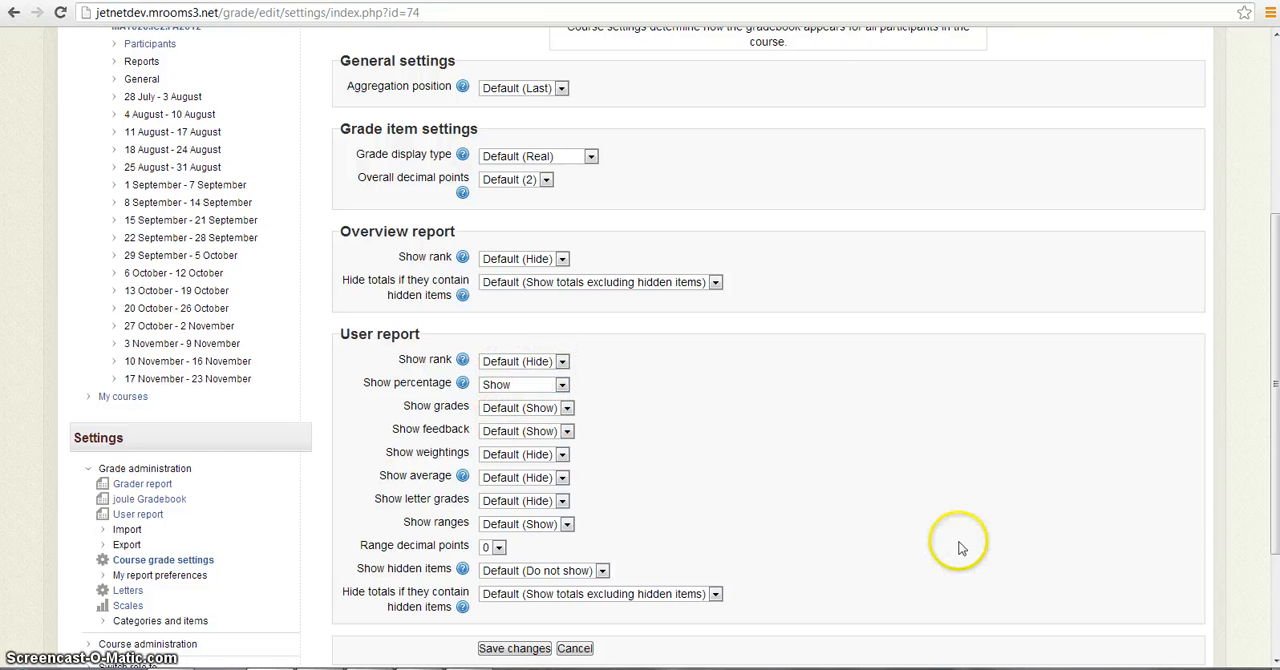
scroll(1270, 660, down, 2)
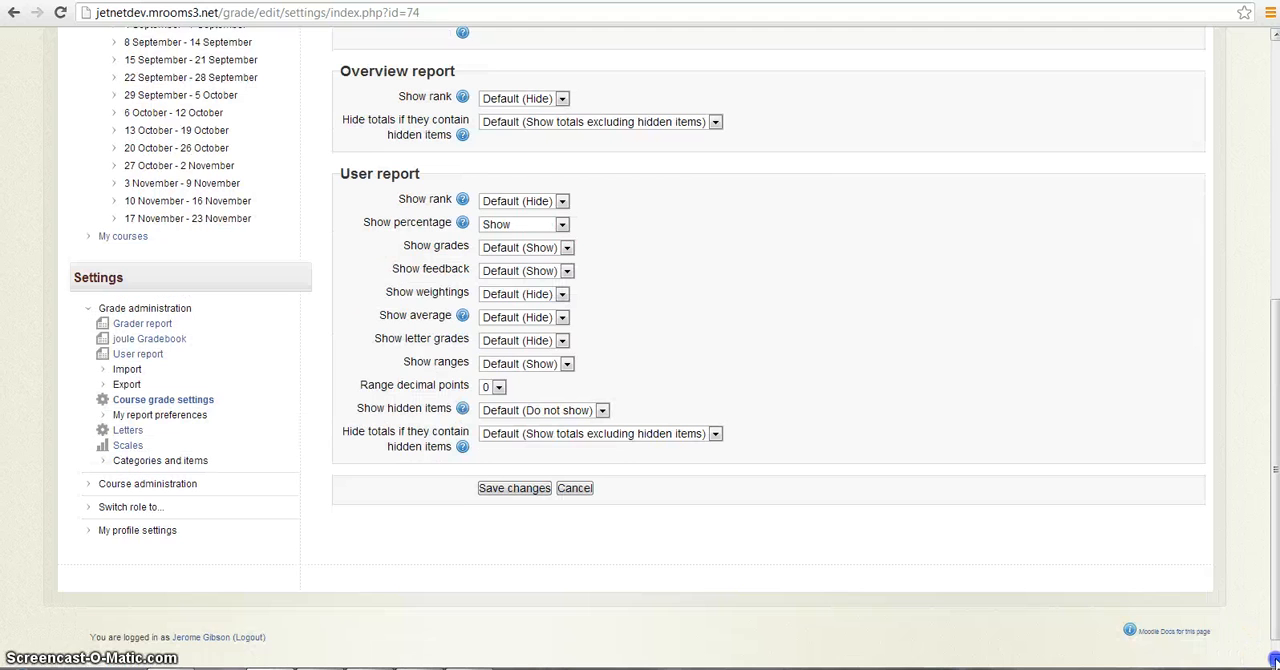
click(533, 467)
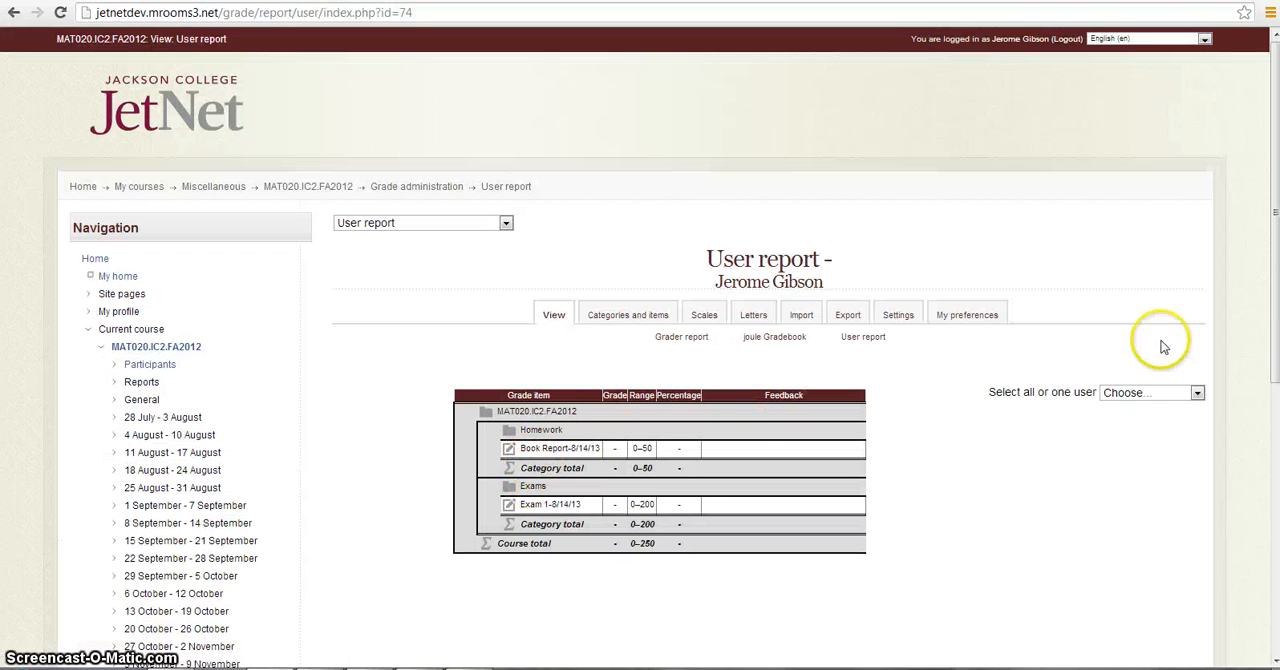
- View the user report for all users again and examine the percentages of the items, category totals and course totals
click(1198, 395)
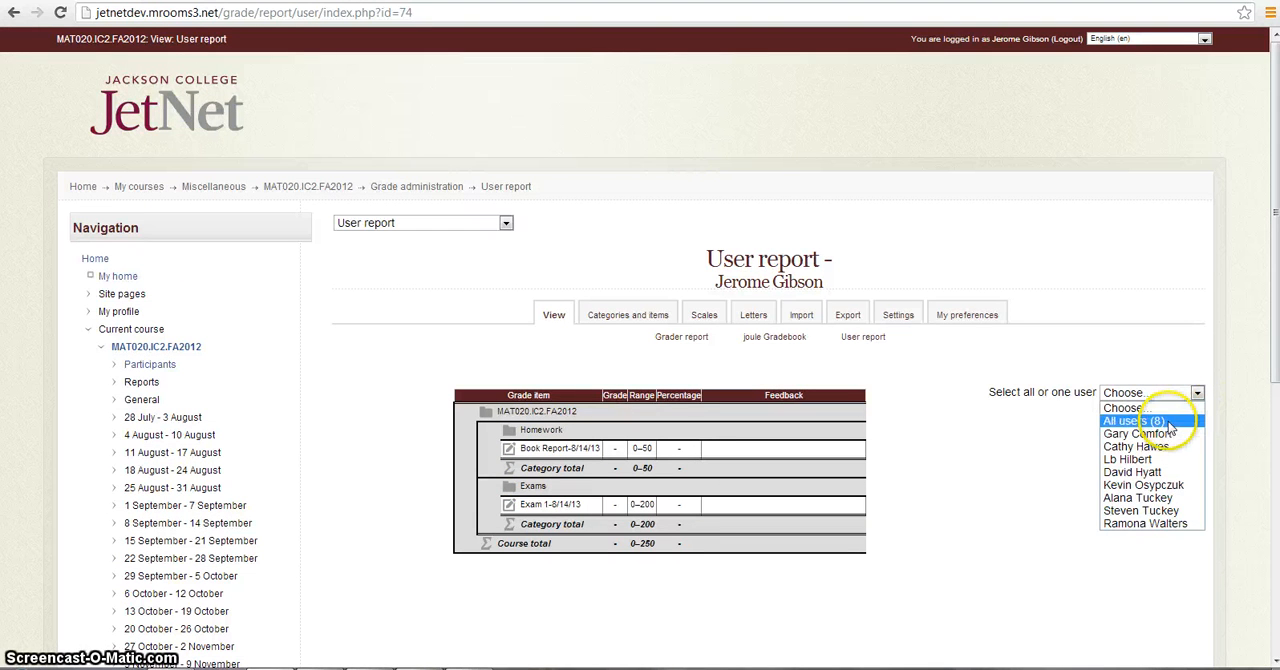
click(1171, 424)
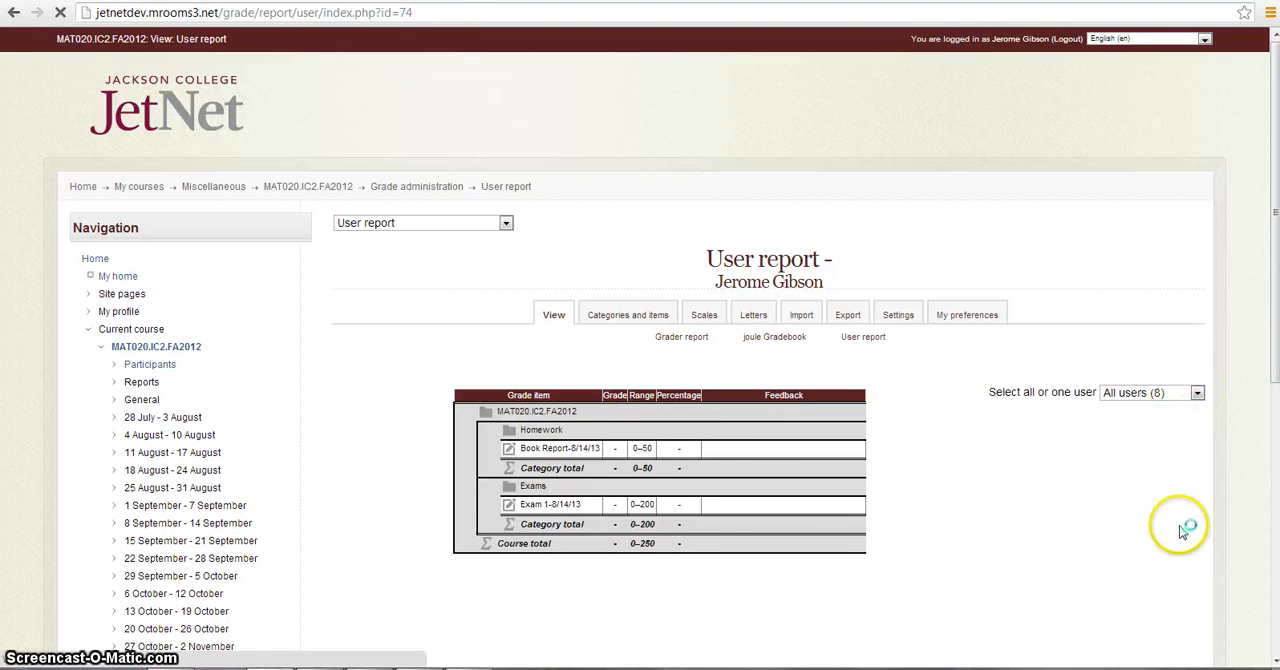
click(1274, 661)
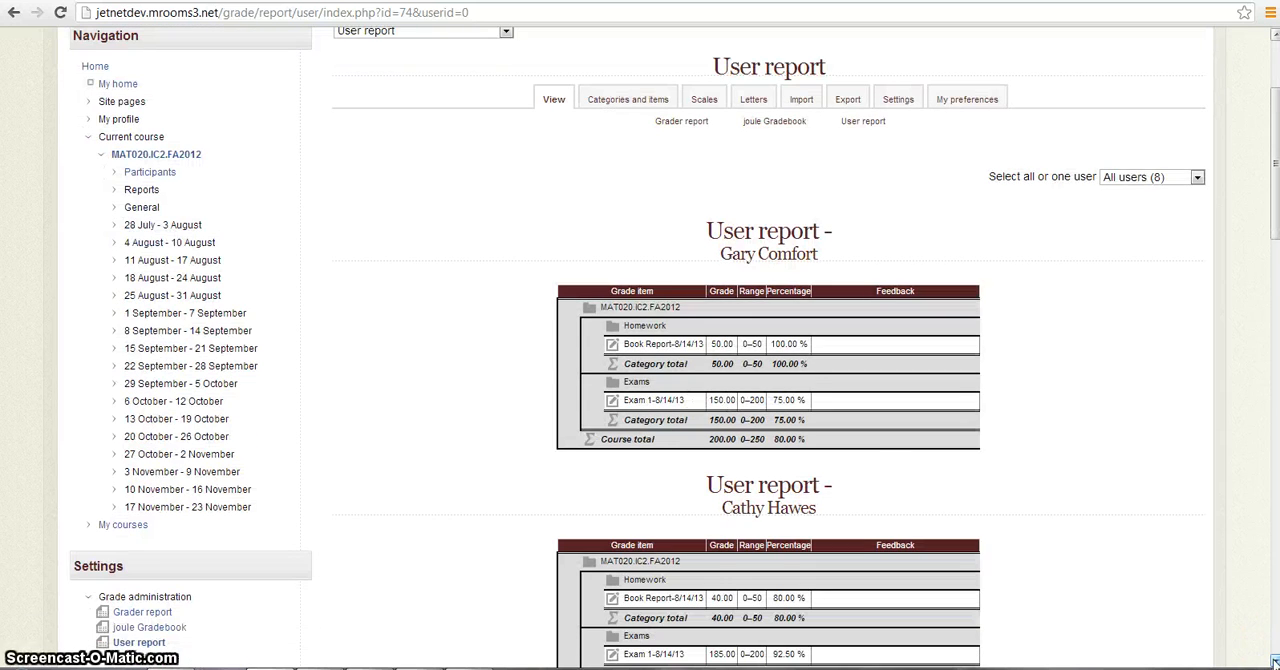
click(1274, 661)
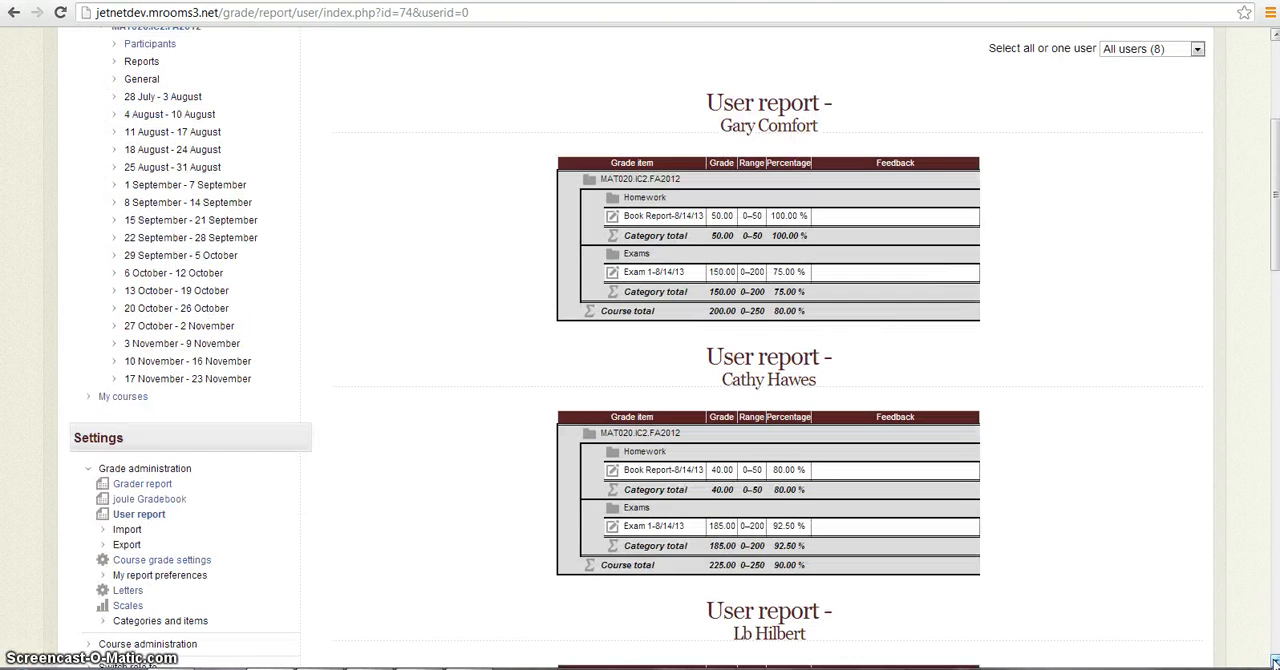
click(1274, 661)
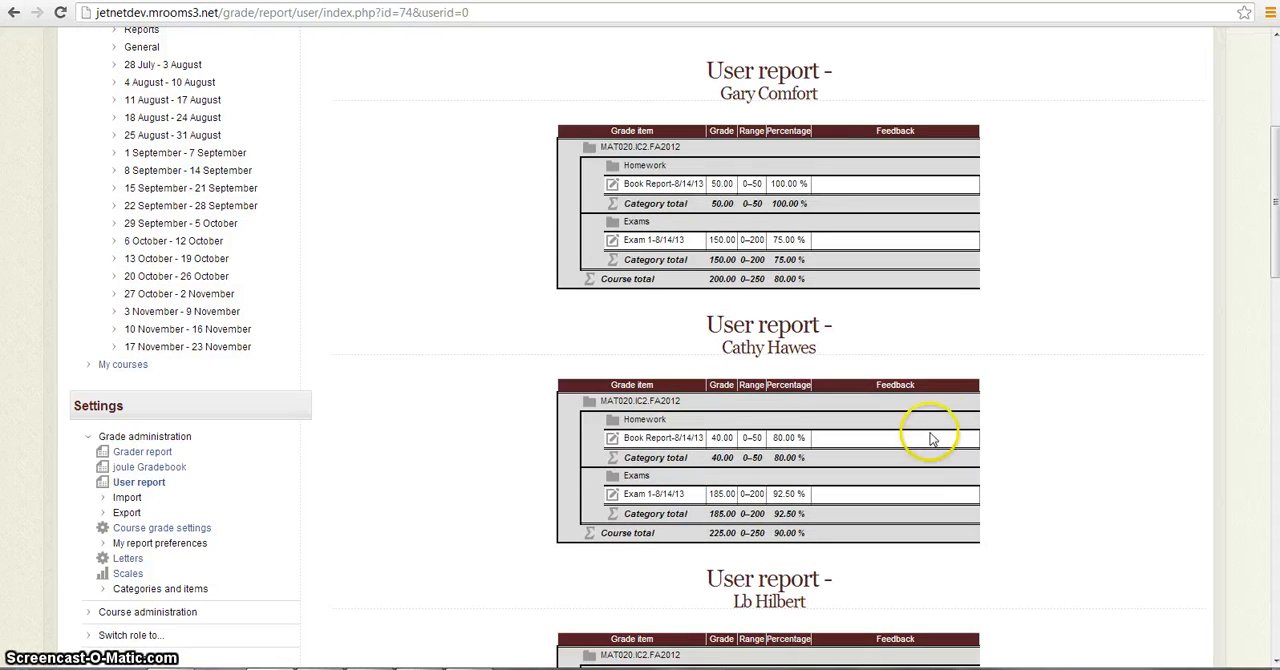